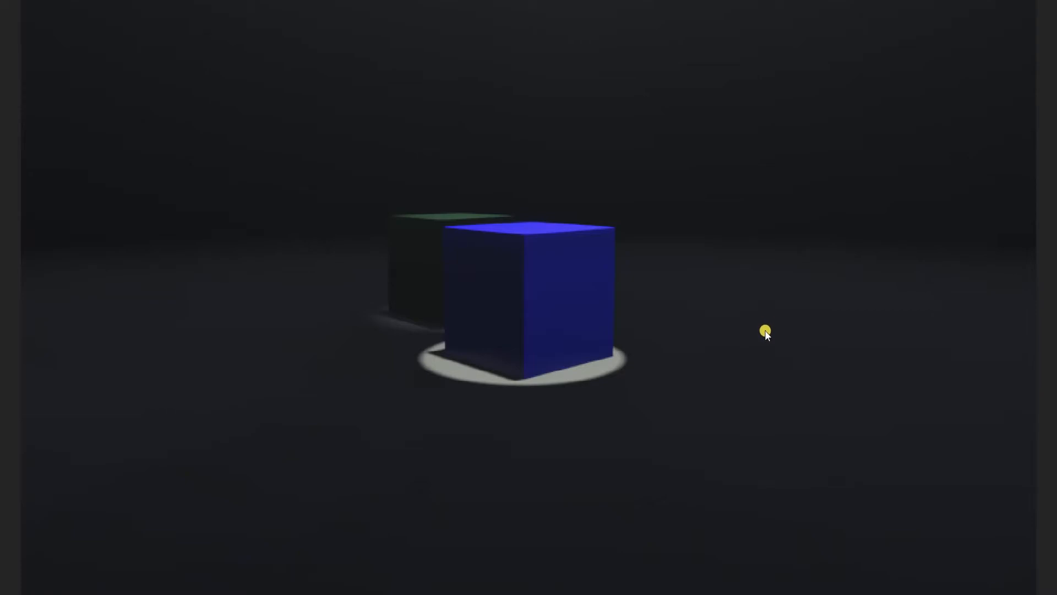
pyautogui.click(764, 329)
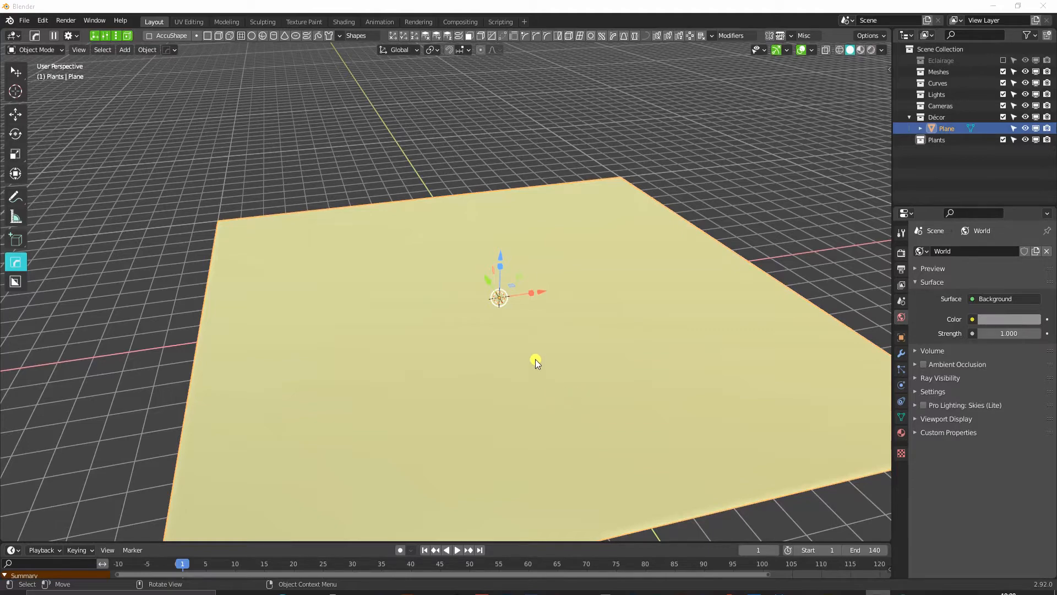
pyautogui.hotkey('shift', 'a')
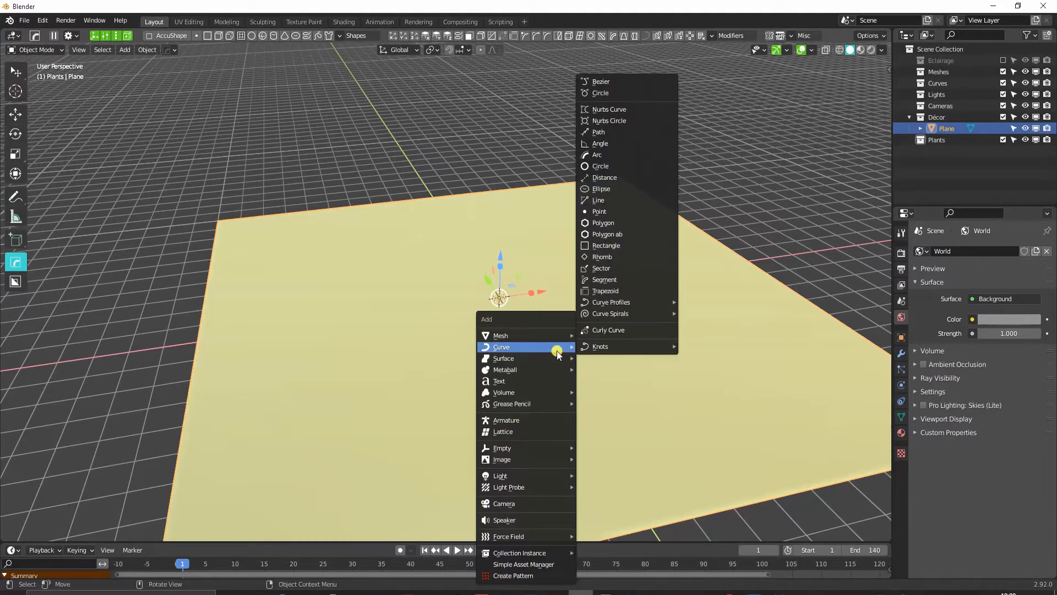
pyautogui.click(800, 182)
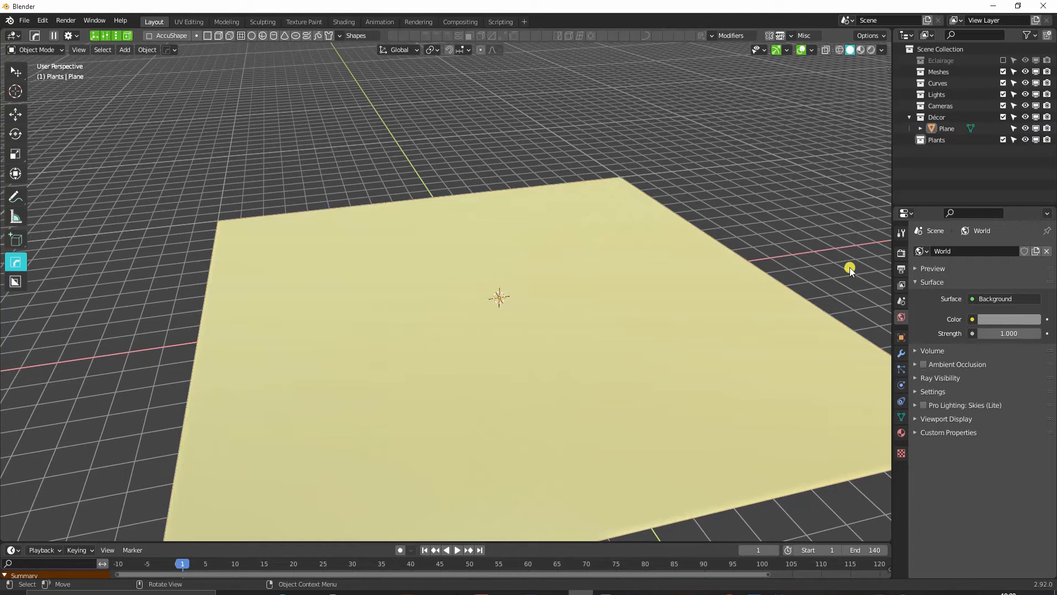
# Enable the Screencast Keys overlay for the 3D viewport.
pyautogui.press('n')
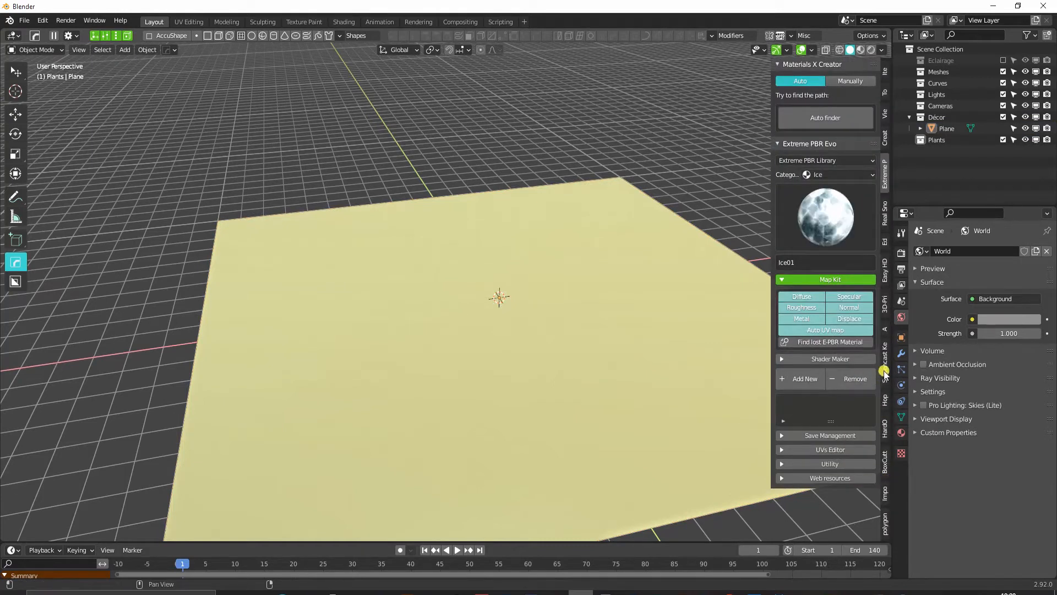
pyautogui.click(885, 364)
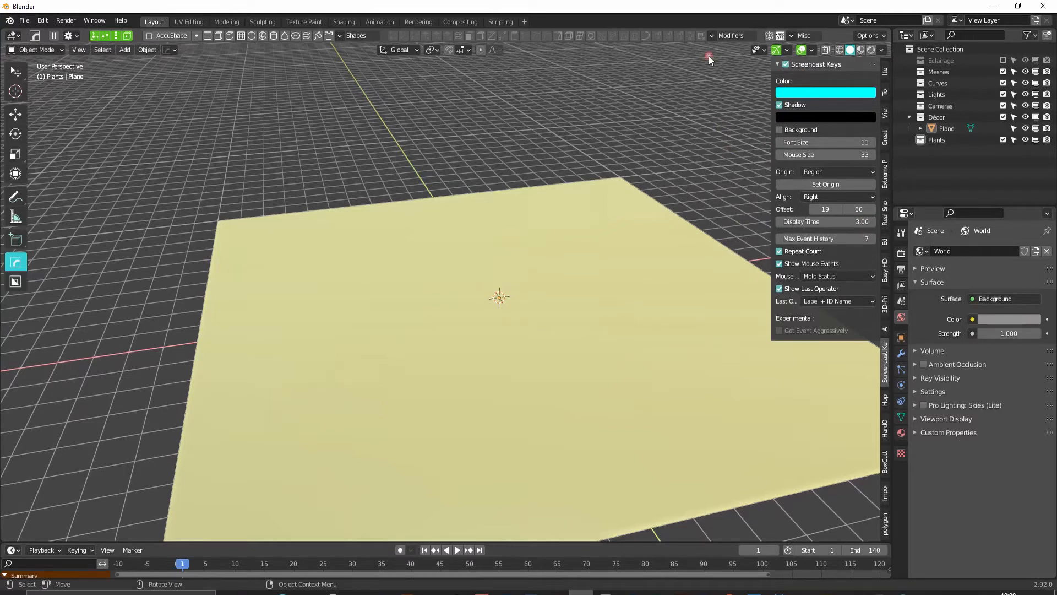
# Add a mesh cube at the origin and raise it about 1.04 m along Z to sit on the plane.
pyautogui.moveTo(569, 274); pyautogui.dragTo(568, 337, button='middle')
pyautogui.hotkey('shift', 'a')
pyautogui.moveTo(568, 336)
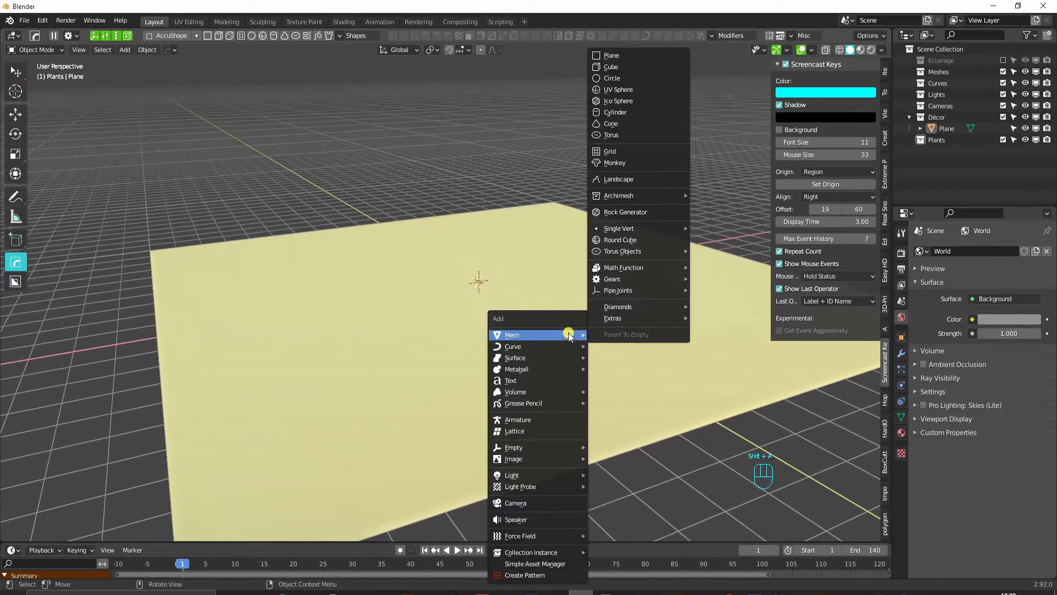
pyautogui.click(623, 71)
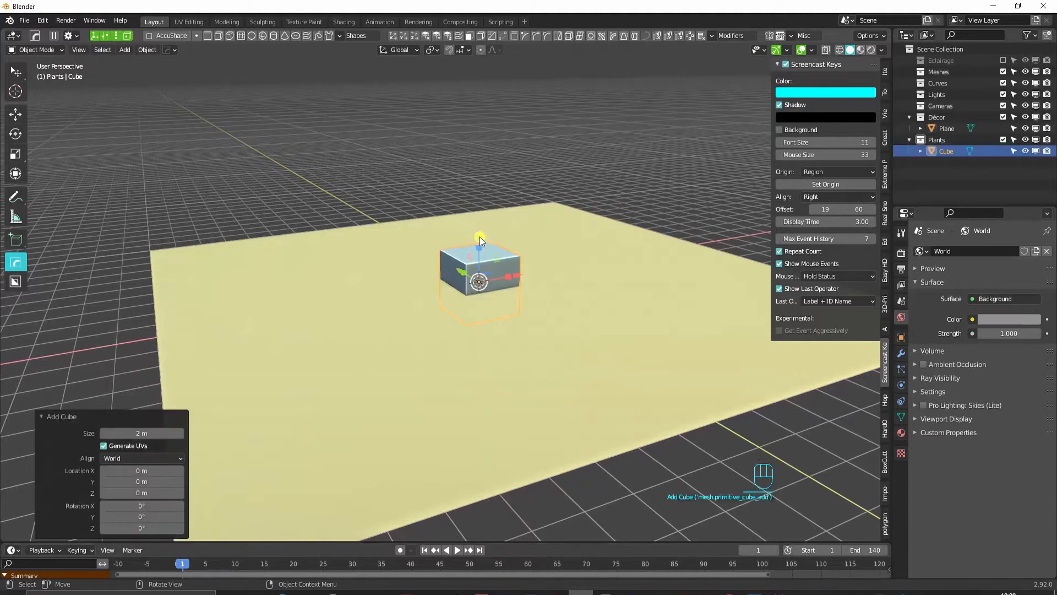
pyautogui.moveTo(480, 237); pyautogui.dragTo(481, 205)
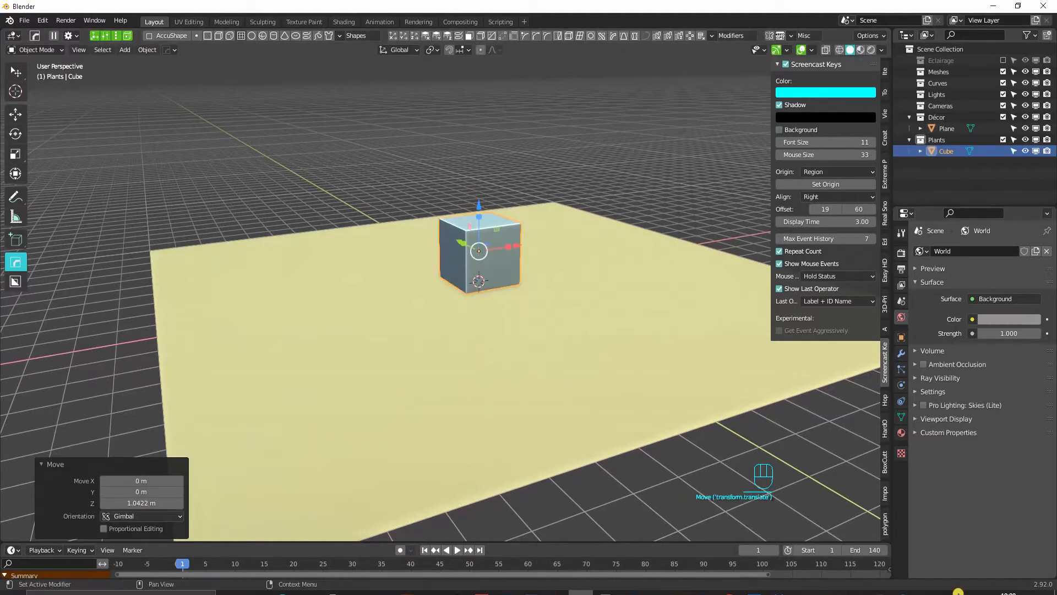
# Lower the system speaker volume to 0.
pyautogui.click(965, 593)
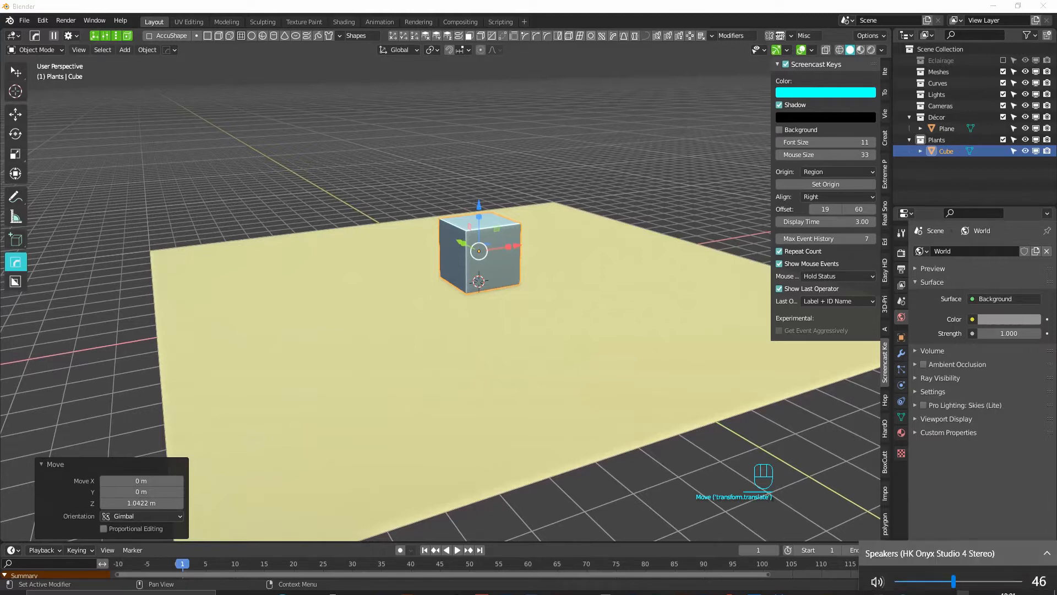
pyautogui.moveTo(911, 577); pyautogui.dragTo(895, 576)
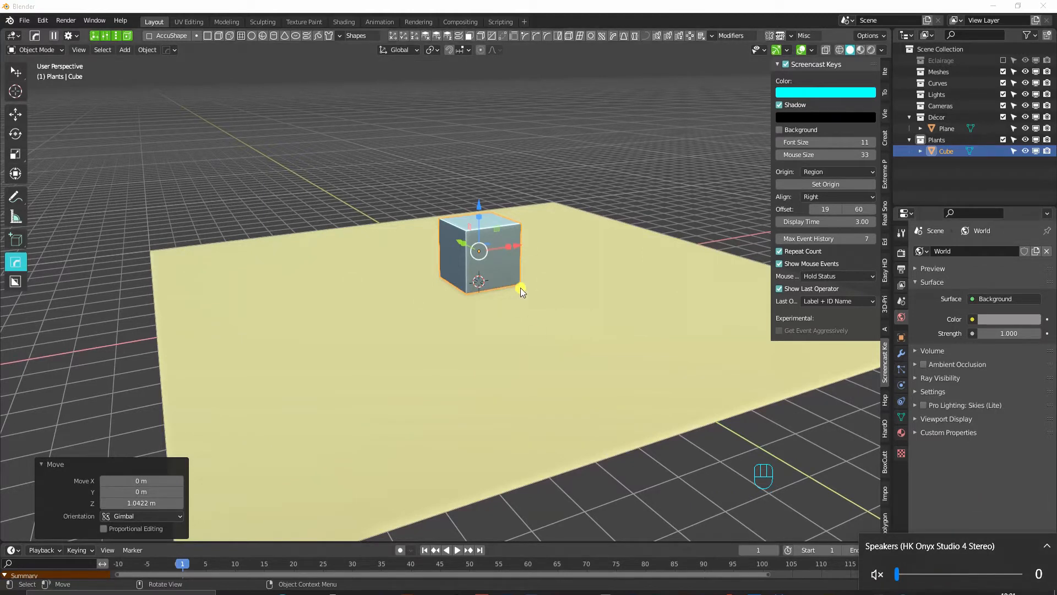
# Add a spot light at the origin and raise it about 6.45 m along Z above the cube.
pyautogui.moveTo(521, 290)
pyautogui.mouseDown(button='middle')
pyautogui.moveTo(560, 299)
pyautogui.moveTo(525, 302)
pyautogui.mouseUp(button='middle')
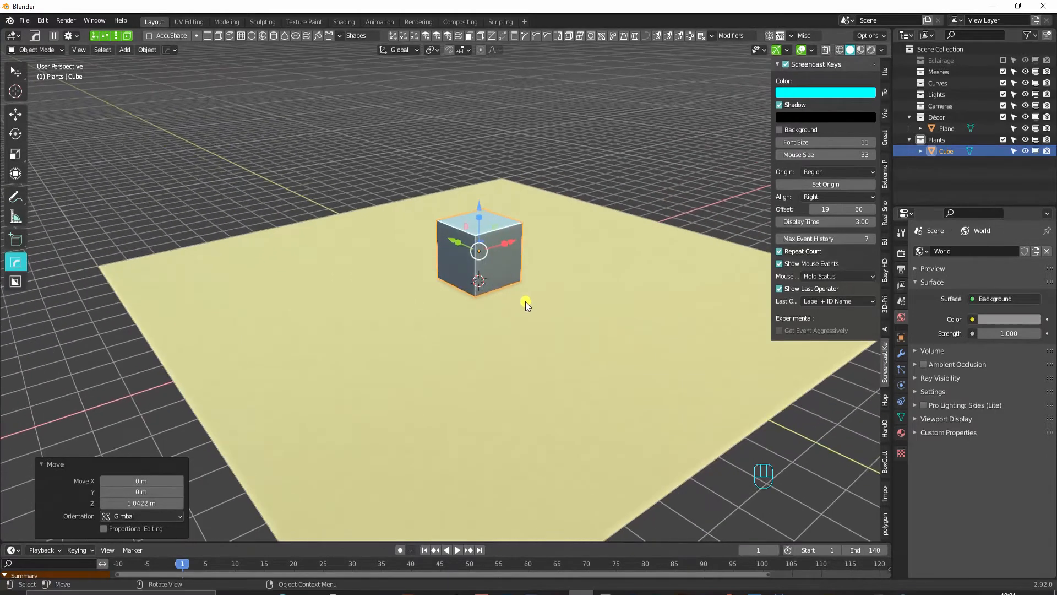
pyautogui.hotkey('shift', 'a')
pyautogui.moveTo(564, 297)
pyautogui.moveTo(548, 433)
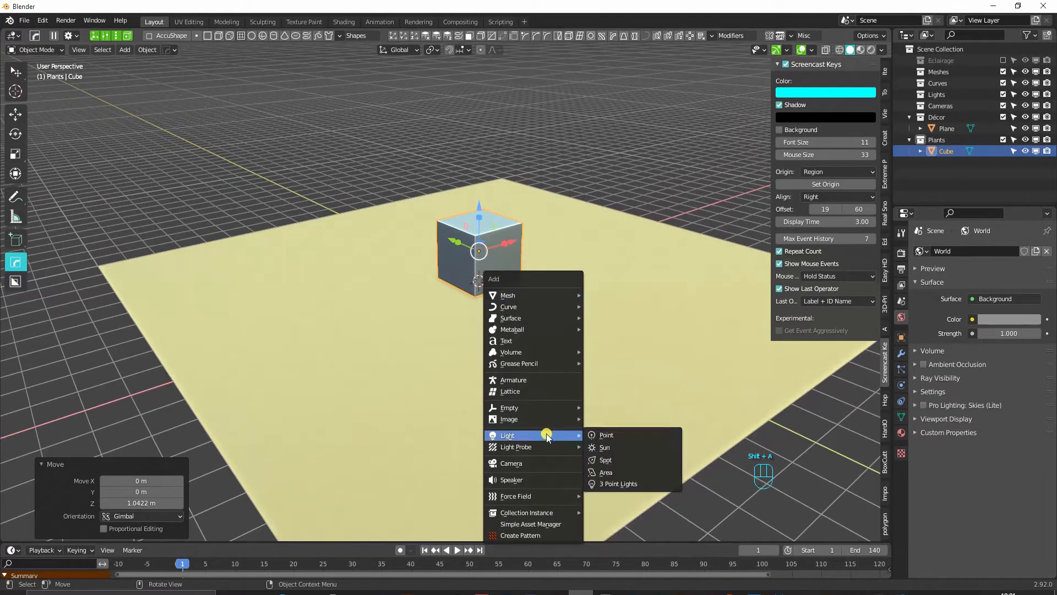
pyautogui.click(619, 466)
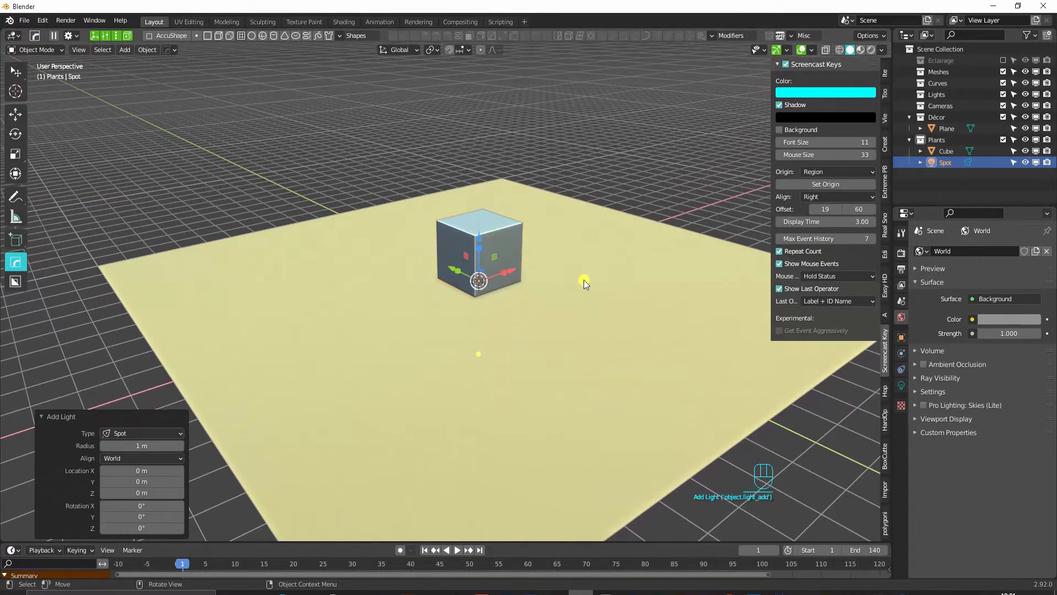
pyautogui.press('g')
pyautogui.press('z')
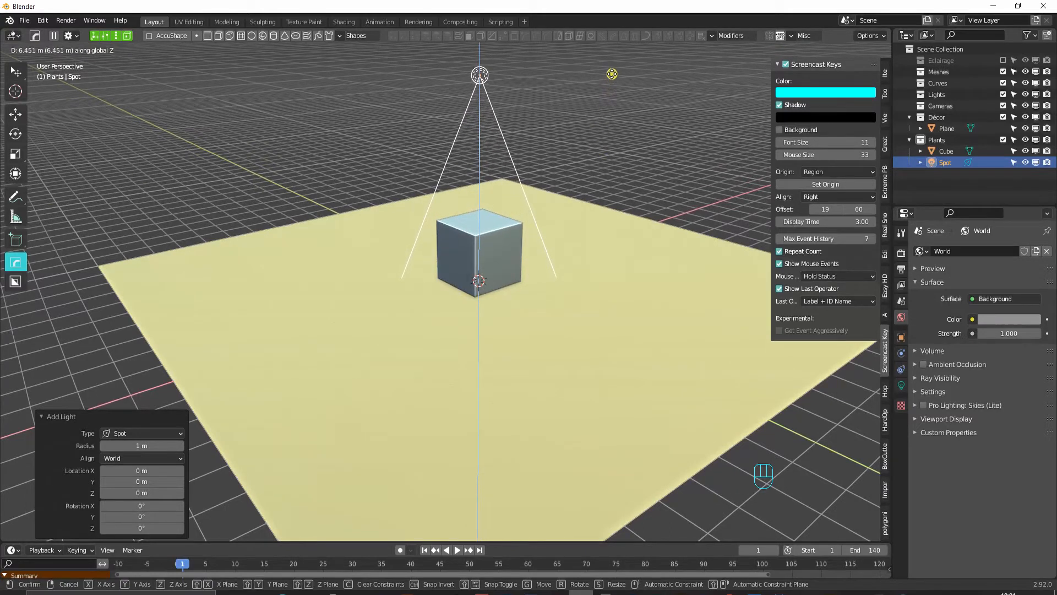
pyautogui.click(612, 73)
# From the top view, move the spot light about 6.38 m in the negative Y direction.
pyautogui.press('KP_7')
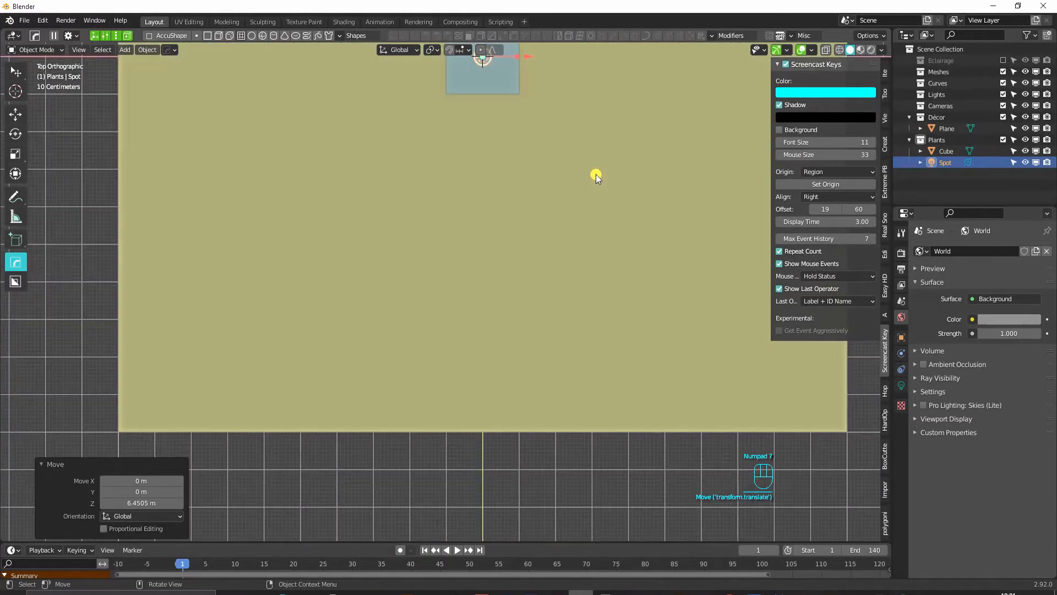
pyautogui.keyDown('shift'); pyautogui.moveTo(609, 189); pyautogui.dragTo(533, 355, button='middle'); pyautogui.keyUp('shift')
pyautogui.scroll(-1, 533, 355)
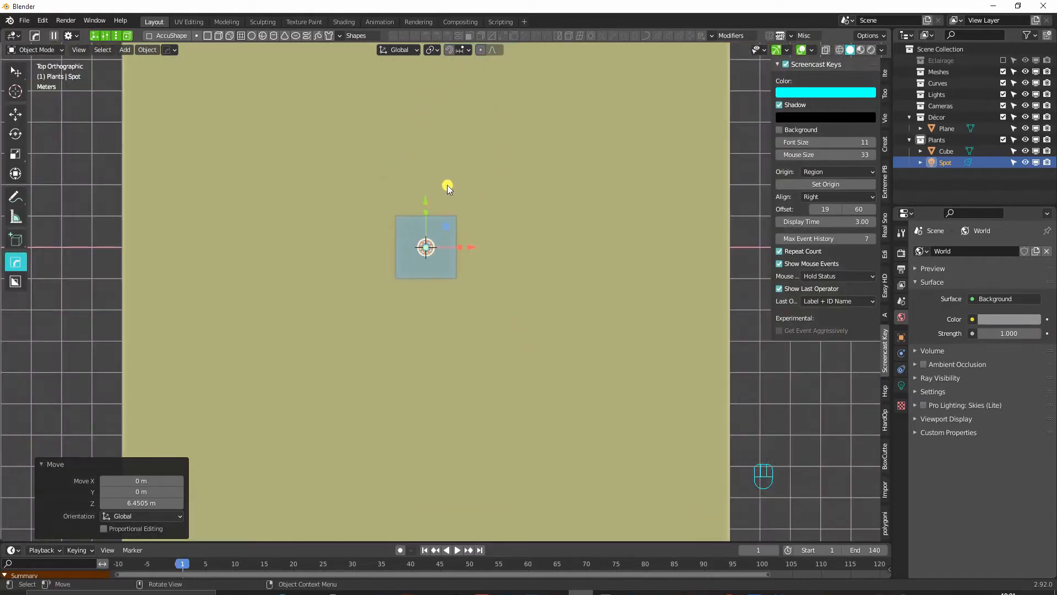
pyautogui.moveTo(425, 199); pyautogui.dragTo(414, 401)
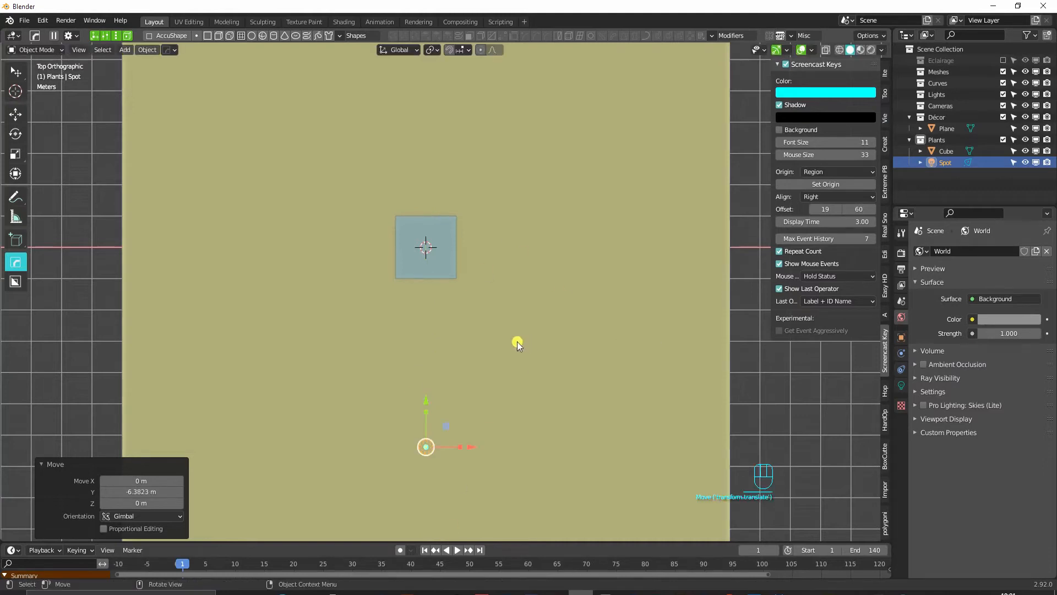
# Move the cube horizontally to a corner of the plane, about -8.05 m in X and 6.79 m in Y.
pyautogui.moveTo(471, 367); pyautogui.dragTo(466, 365, button='middle')
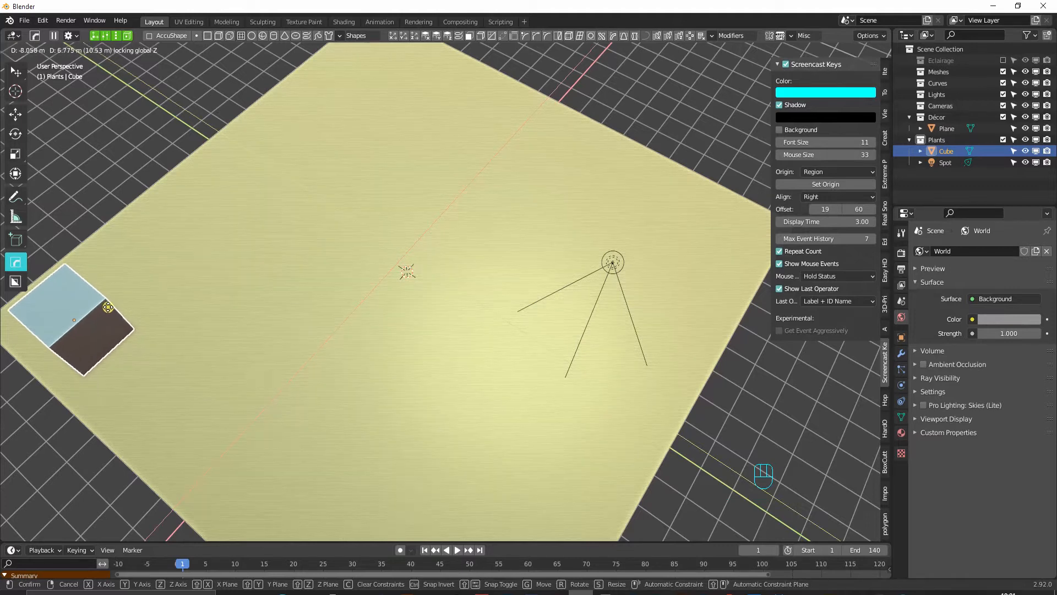
pyautogui.click(107, 307)
# Keyframe the cube's location at frame 1, and at frame 50 with the cube in the opposite corner, about X 6.42 m, Y -7.98 m.
pyautogui.moveTo(300, 542); pyautogui.dragTo(316, 466)
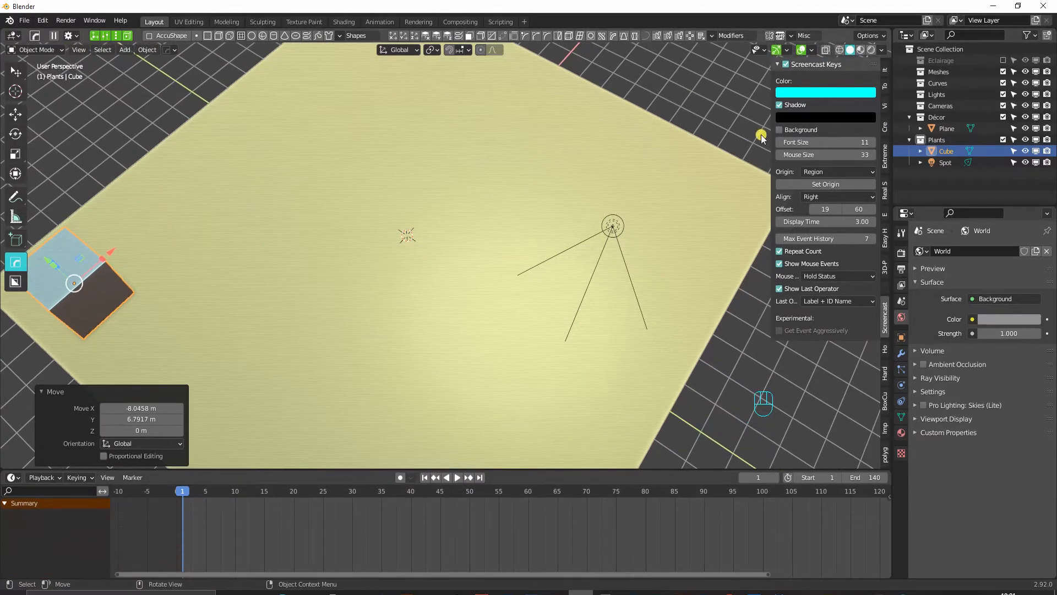
pyautogui.click(885, 67)
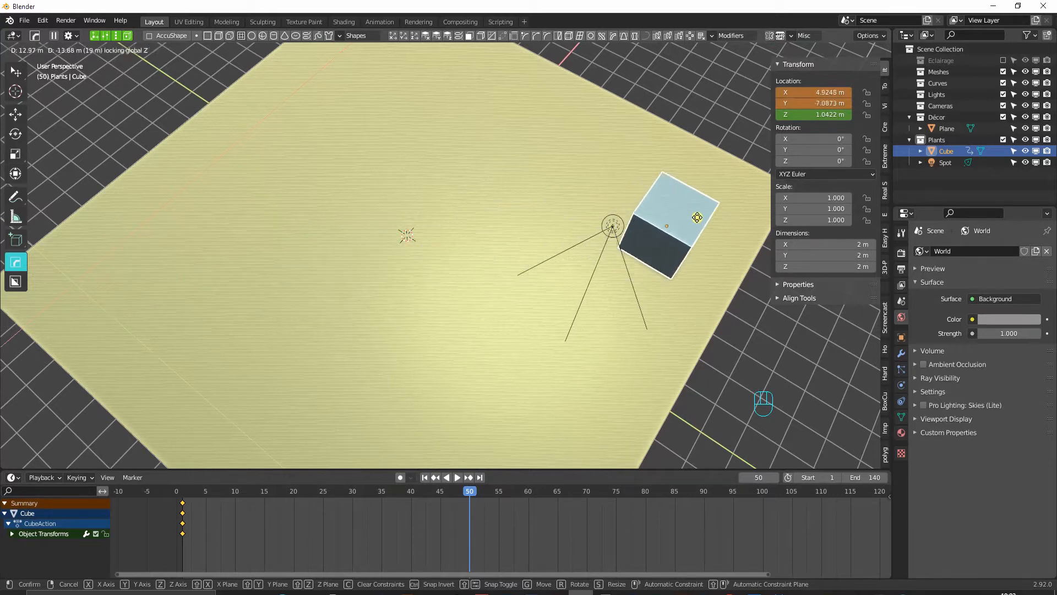
pyautogui.click(741, 200)
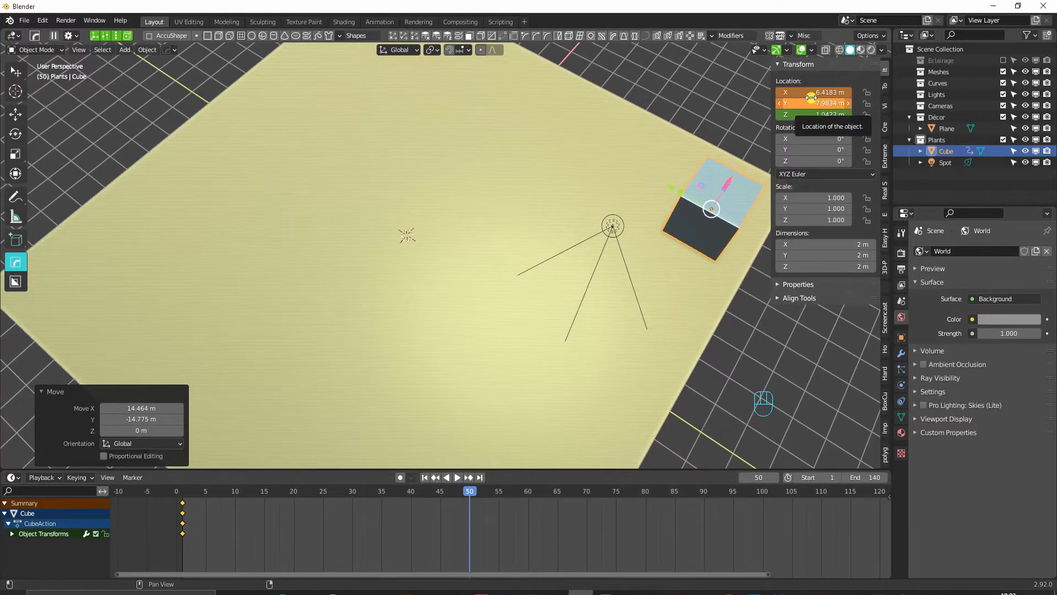
pyautogui.press('i')
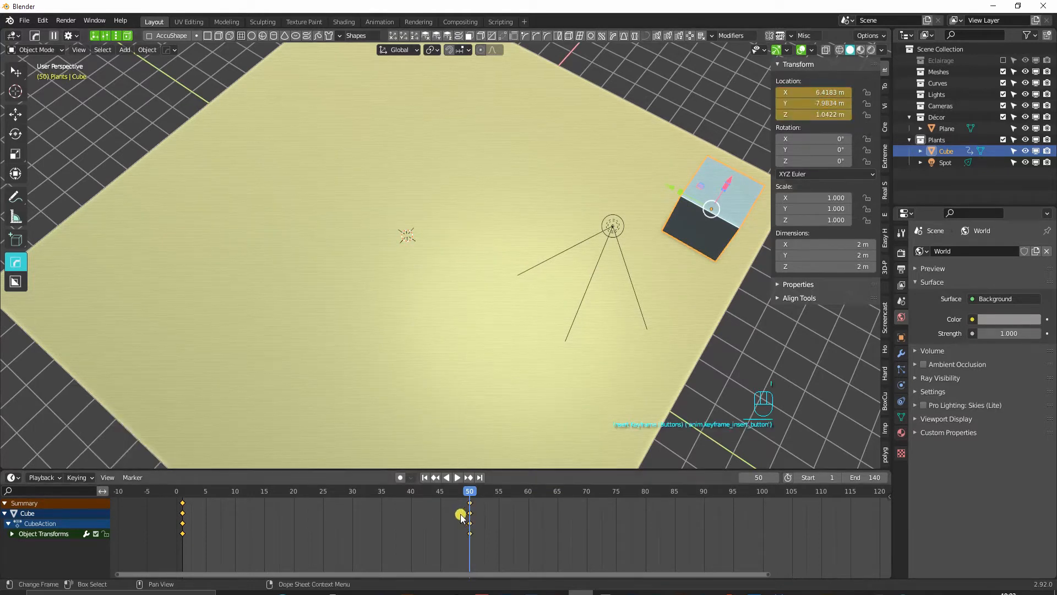
# Set the animation's end frame to 50 and play back the cube's movement.
pyautogui.hotkey('ctrl', 'End')
pyautogui.press('space')
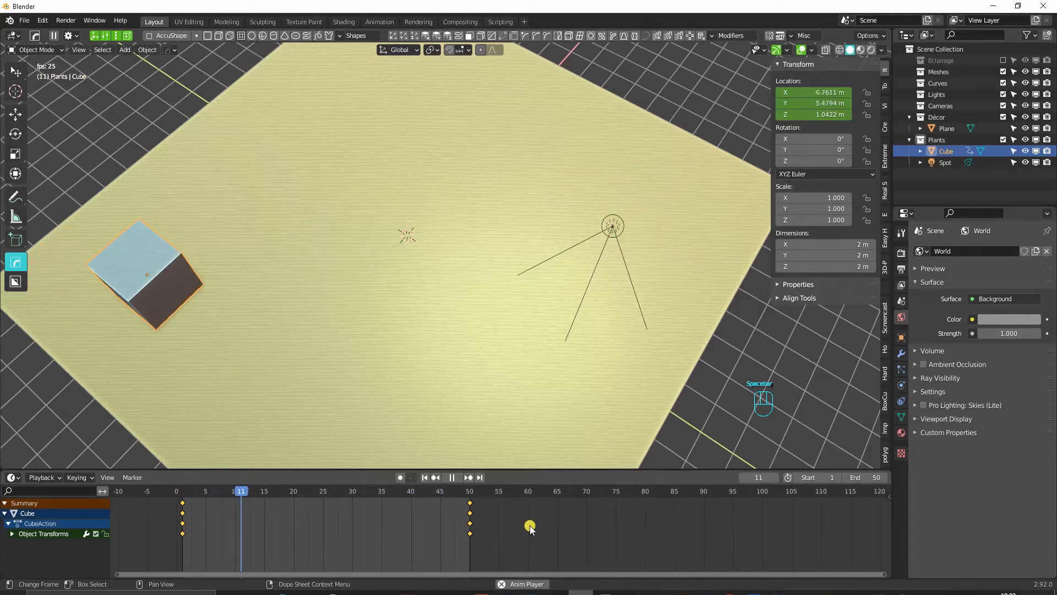
pyautogui.press('space')
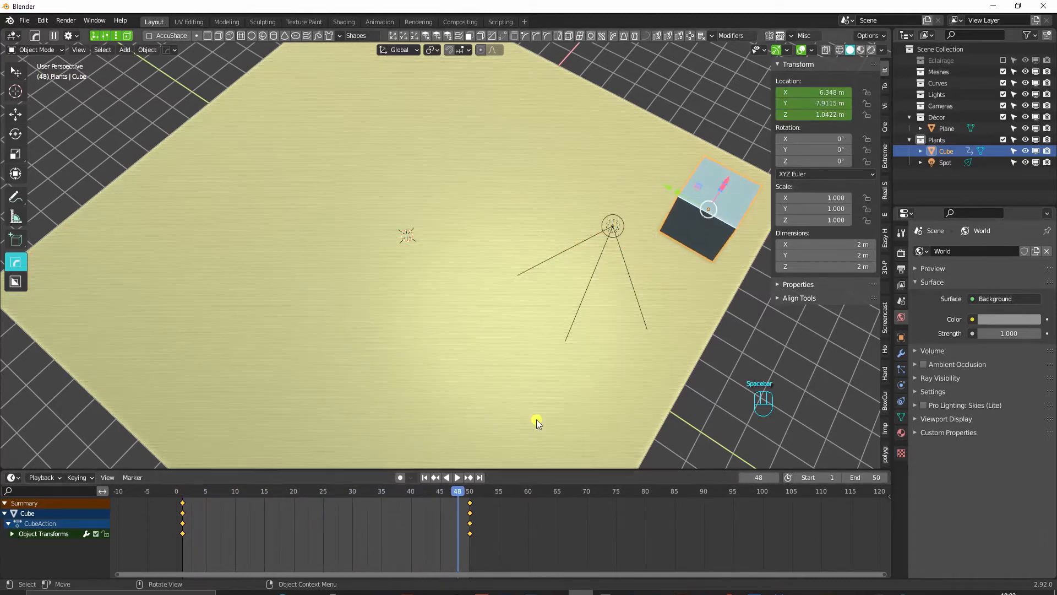
# From the top view, move the spot light along Y to above the plane's centre, at about Y -0.03 m.
pyautogui.click(618, 229)
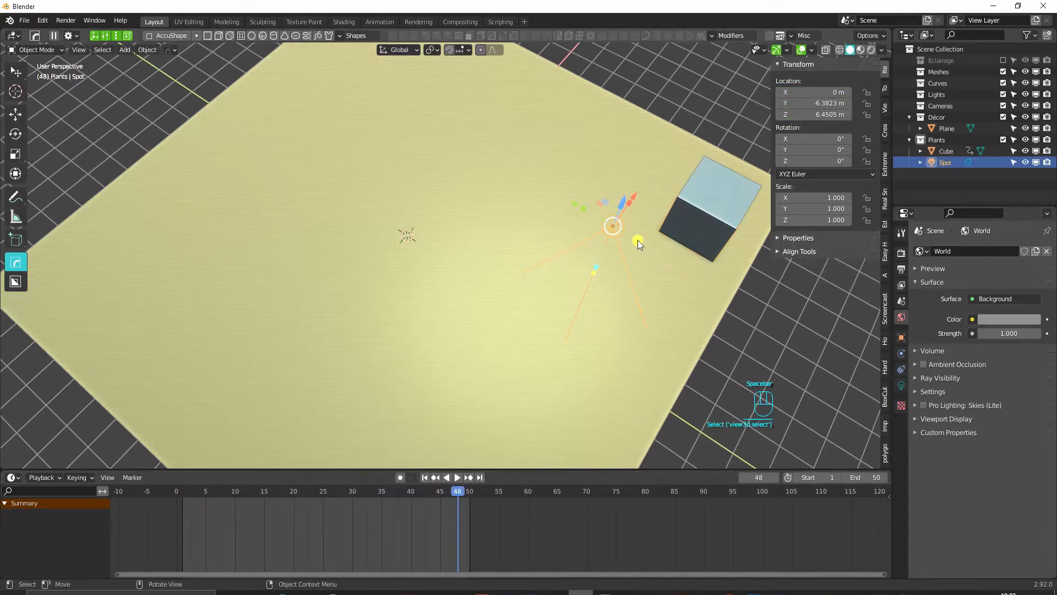
pyautogui.press('KP_7')
pyautogui.press('g')
pyautogui.hotkey('shift', 'z')
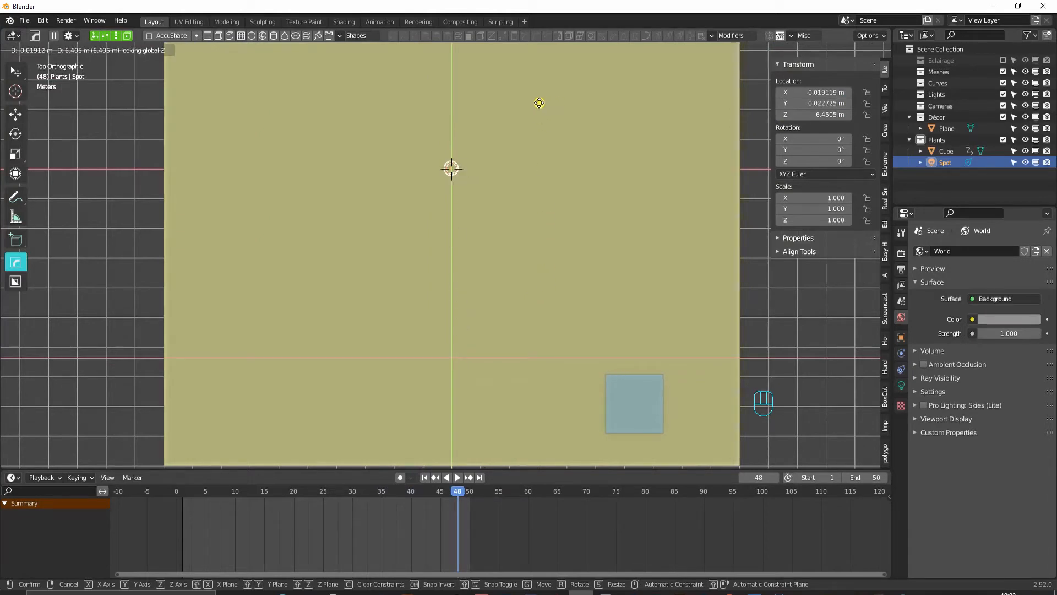
pyautogui.press('y')
pyautogui.click(540, 107)
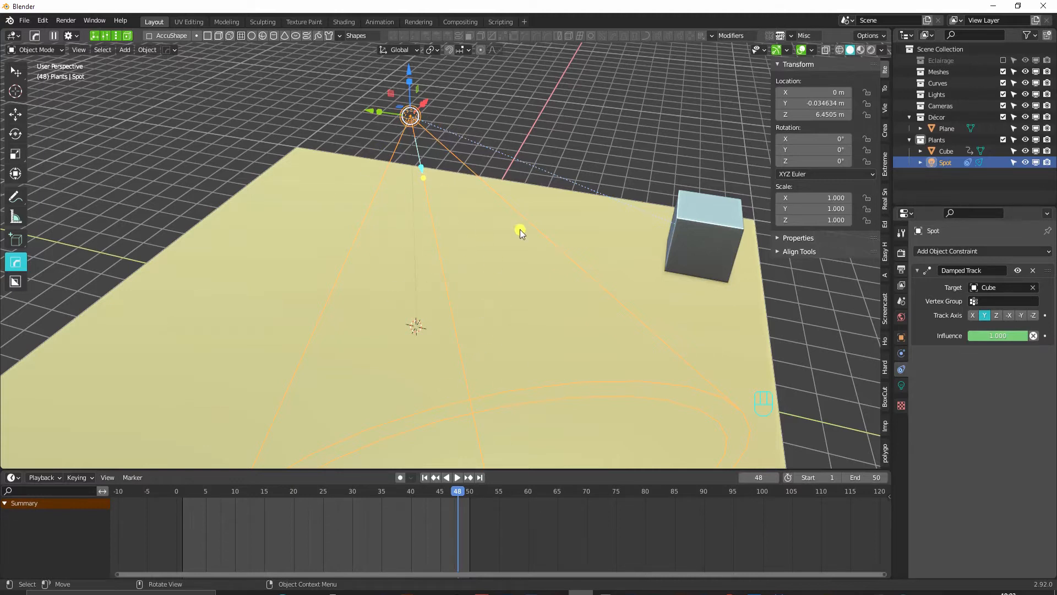
# Give the spot light a Damped Track constraint targeting Cube with track axis -Z, and scrub the animation to check the aim.
pyautogui.click(1034, 315)
pyautogui.moveTo(386, 508)
pyautogui.mouseDown()
pyautogui.moveTo(172, 524)
pyautogui.moveTo(385, 505)
pyautogui.mouseUp()
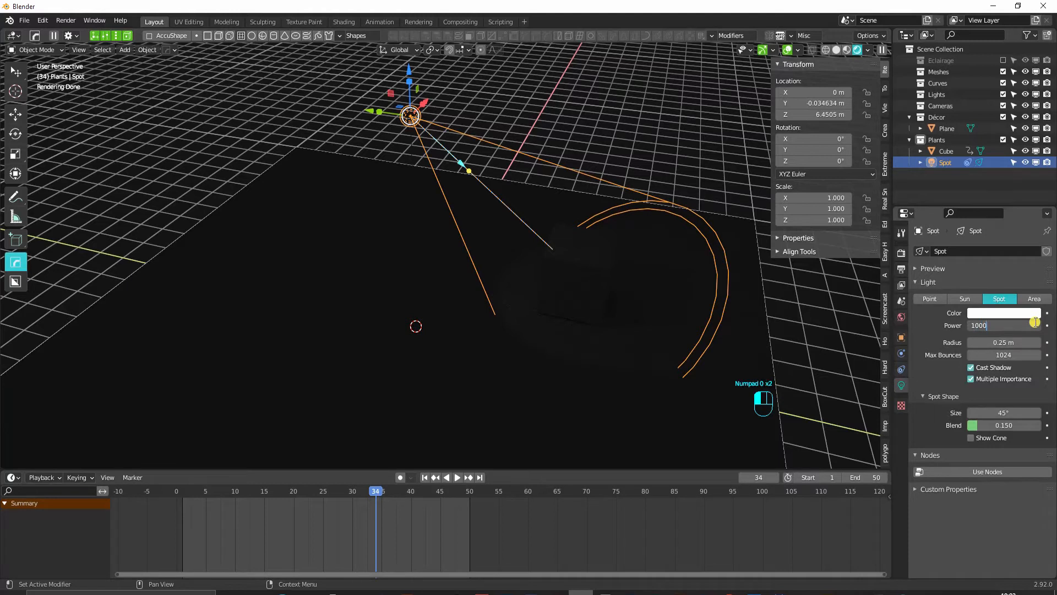
# Set the spot light's power to 1000 and scrub the animation in the rendered view.
pyautogui.press('Return')
pyautogui.moveTo(378, 491); pyautogui.dragTo(263, 514)
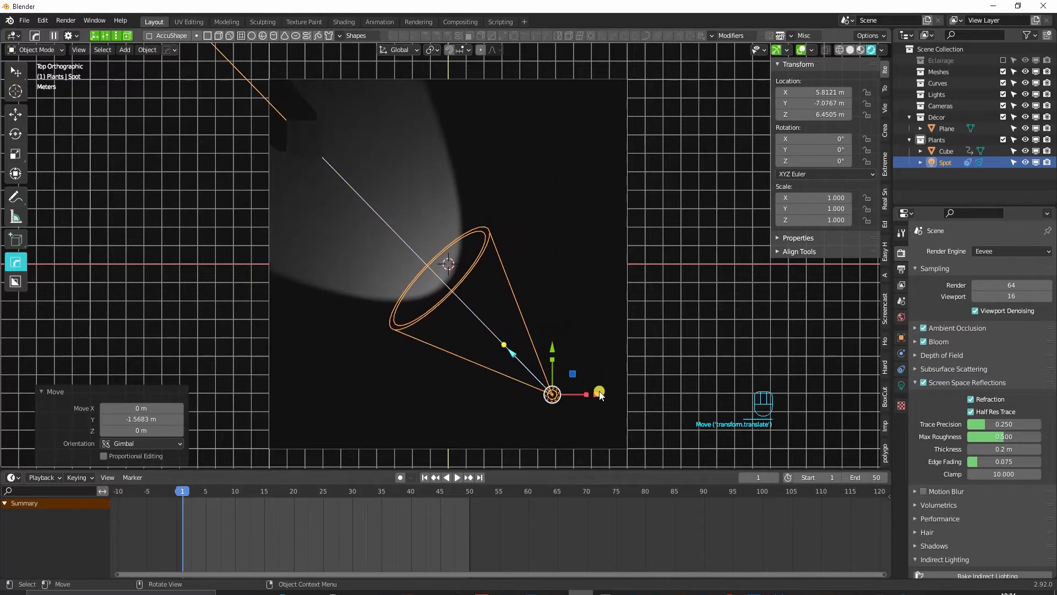
# Move the spot light to about X 7.75 m, keyframe its location at frames 1 and 50, and scrub through the animation.
pyautogui.moveTo(600, 394); pyautogui.dragTo(631, 412)
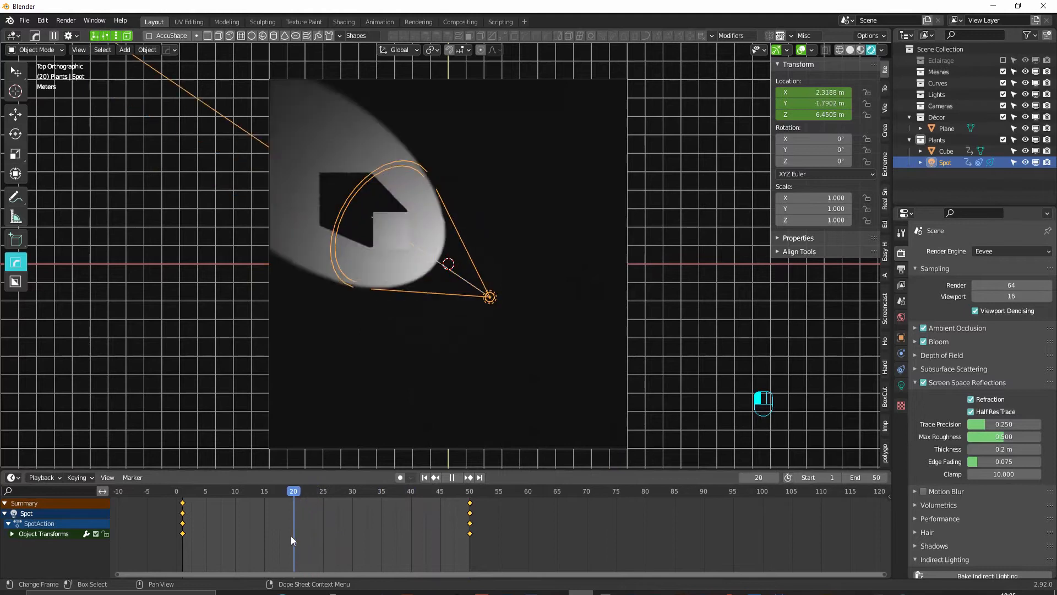
pyautogui.moveTo(291, 535); pyautogui.dragTo(444, 555)
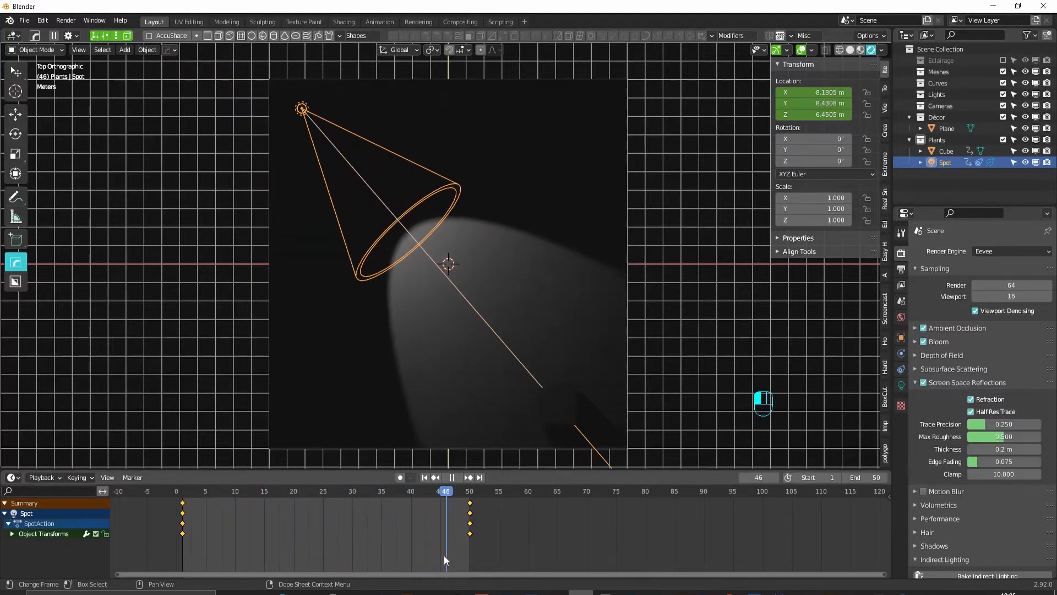
# At frame 25, move the spot light about 8.55 m along X and keyframe its location.
pyautogui.press('shift+KP_7')
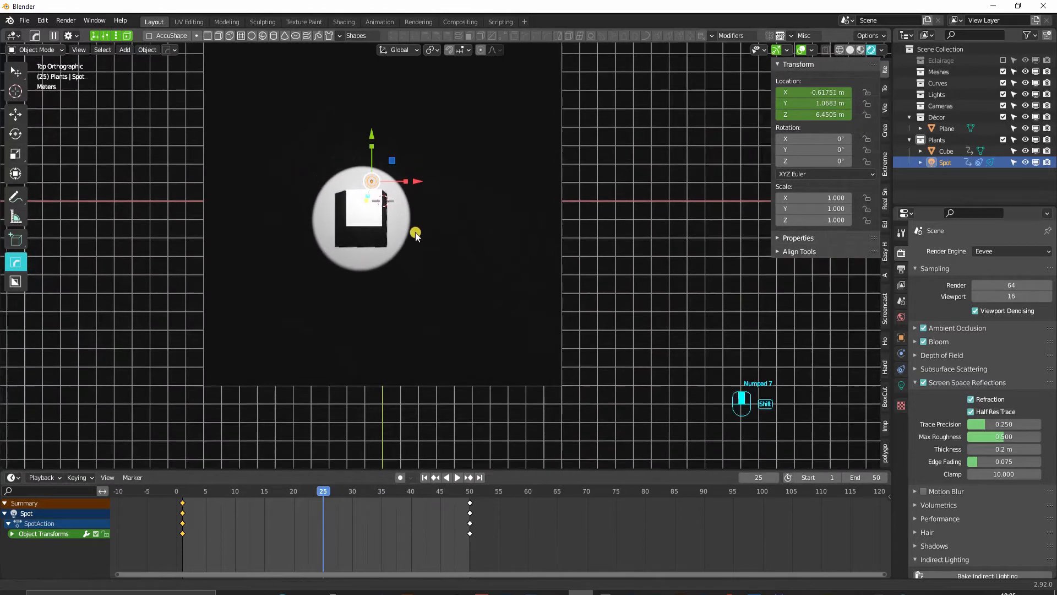
pyautogui.keyDown('shift'); pyautogui.moveTo(416, 235); pyautogui.dragTo(450, 240, button='middle'); pyautogui.keyUp('shift')
pyautogui.moveTo(444, 245); pyautogui.dragTo(598, 228)
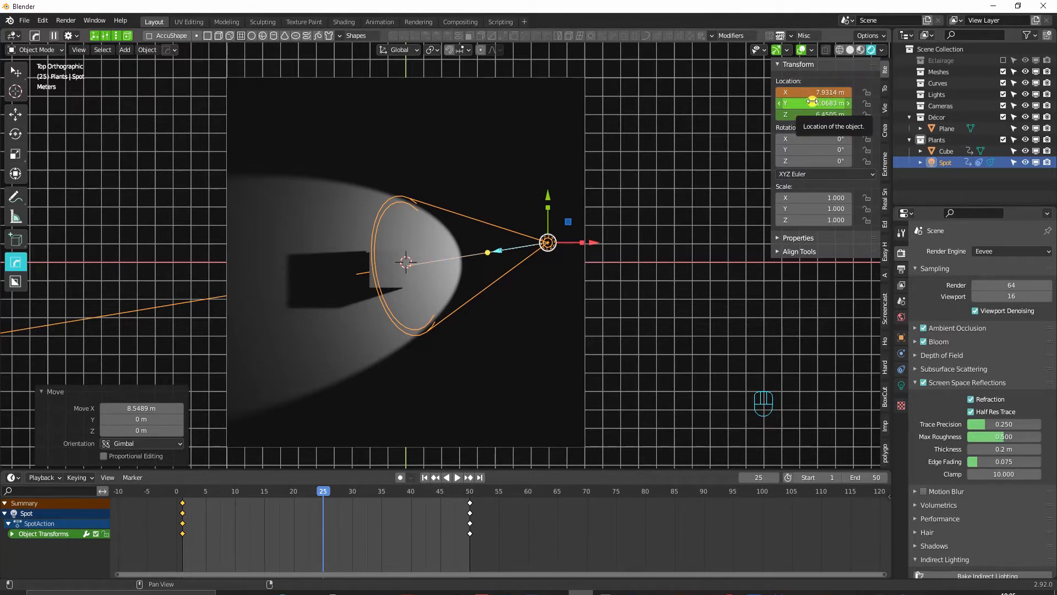
pyautogui.press('i')
# At frame 50, move the spot light about -9.1 m along X, keyframe its location, and scrub back through the animation.
pyautogui.moveTo(323, 490); pyautogui.dragTo(471, 534)
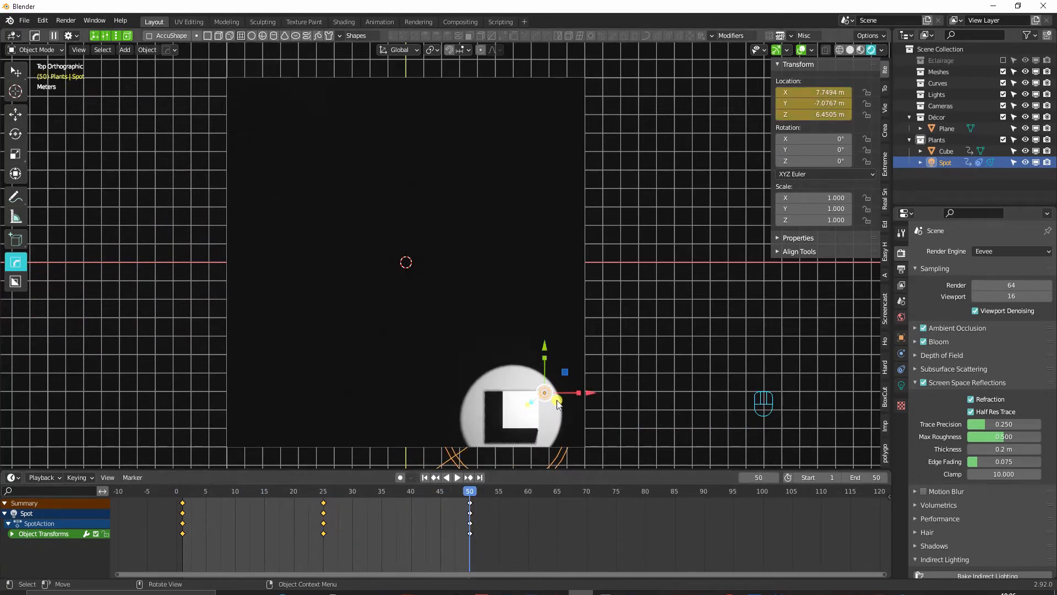
pyautogui.press('g')
pyautogui.press('x')
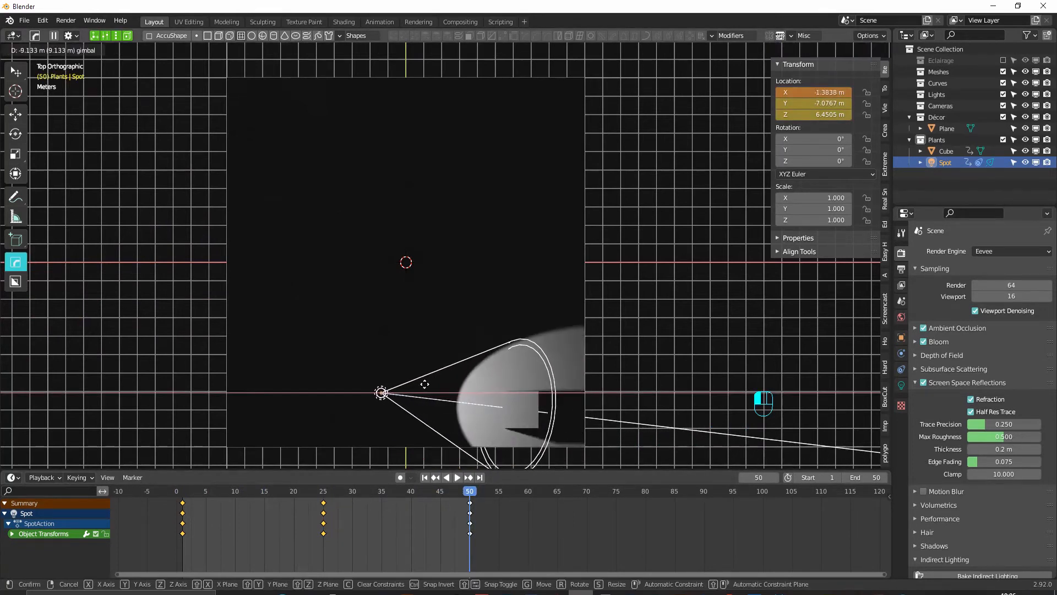
pyautogui.click(420, 384)
pyautogui.press('i')
pyautogui.moveTo(470, 492); pyautogui.dragTo(358, 514)
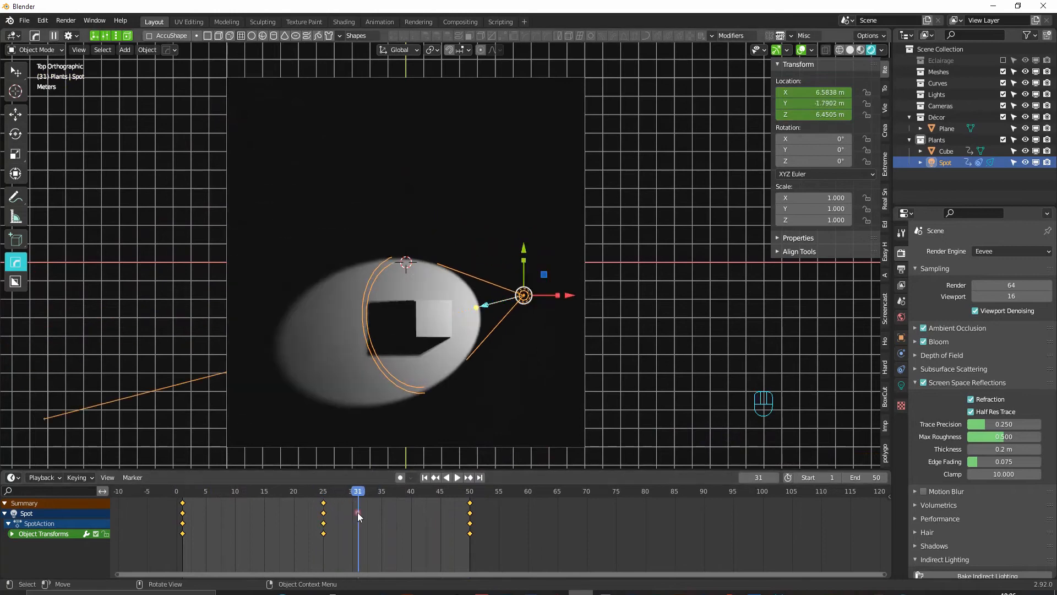
# At frame 24, add a camera and align it to a perspective view of the lit cube.
pyautogui.moveTo(360, 453); pyautogui.dragTo(447, 392, button='middle')
pyautogui.keyDown('shift'); pyautogui.moveTo(431, 57); pyautogui.dragTo(394, 187, button='middle'); pyautogui.keyUp('shift')
pyautogui.moveTo(358, 494); pyautogui.dragTo(320, 554)
pyautogui.hotkey('shift', 'a')
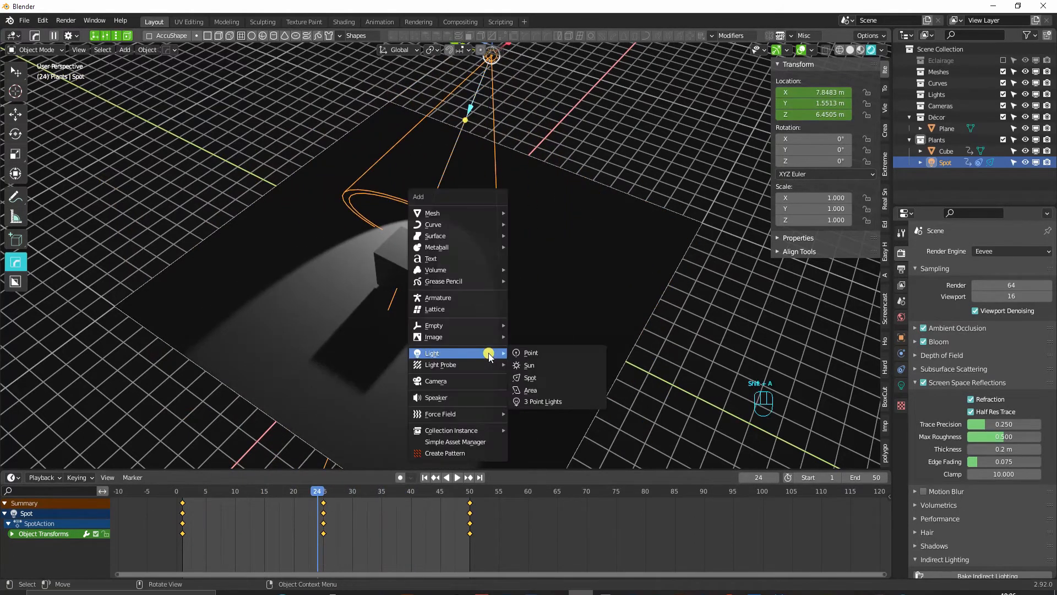
pyautogui.click(473, 380)
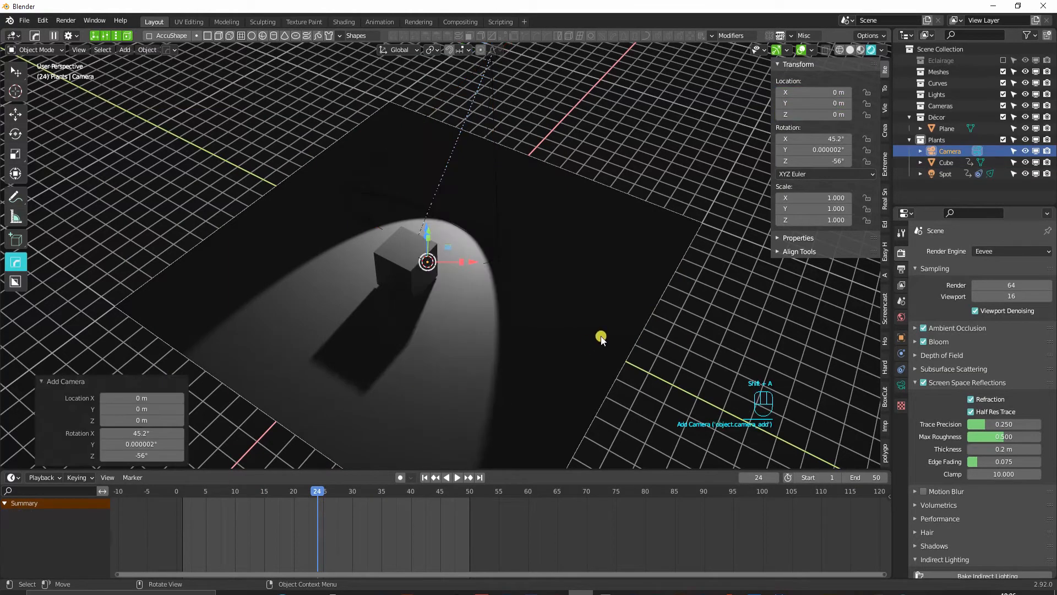
pyautogui.moveTo(531, 342); pyautogui.dragTo(519, 314, button='middle')
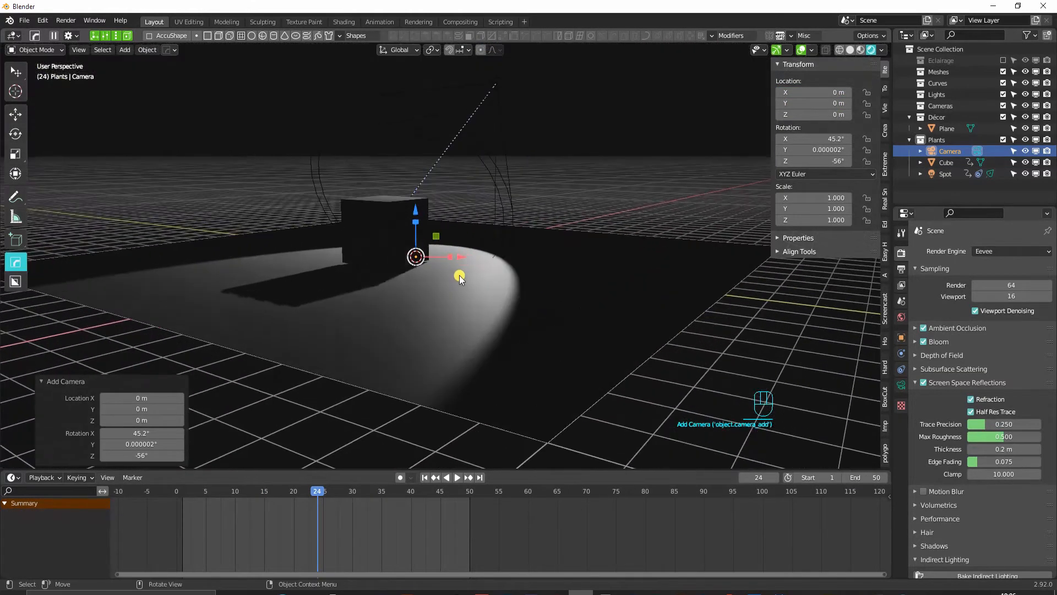
pyautogui.moveTo(507, 276); pyautogui.dragTo(317, 282, button='middle')
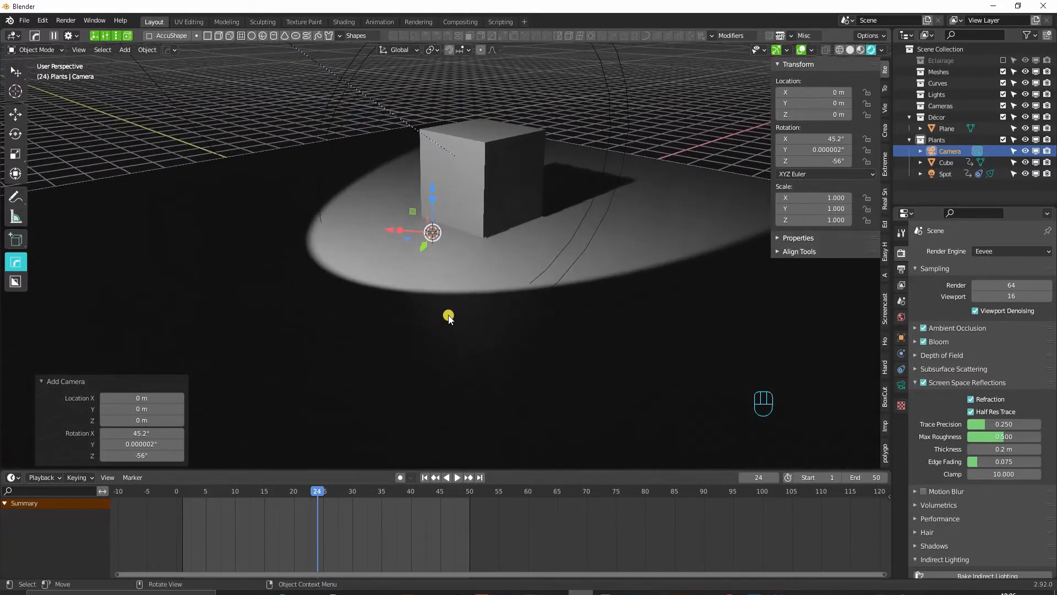
pyautogui.moveTo(449, 325); pyautogui.dragTo(548, 357, button='middle')
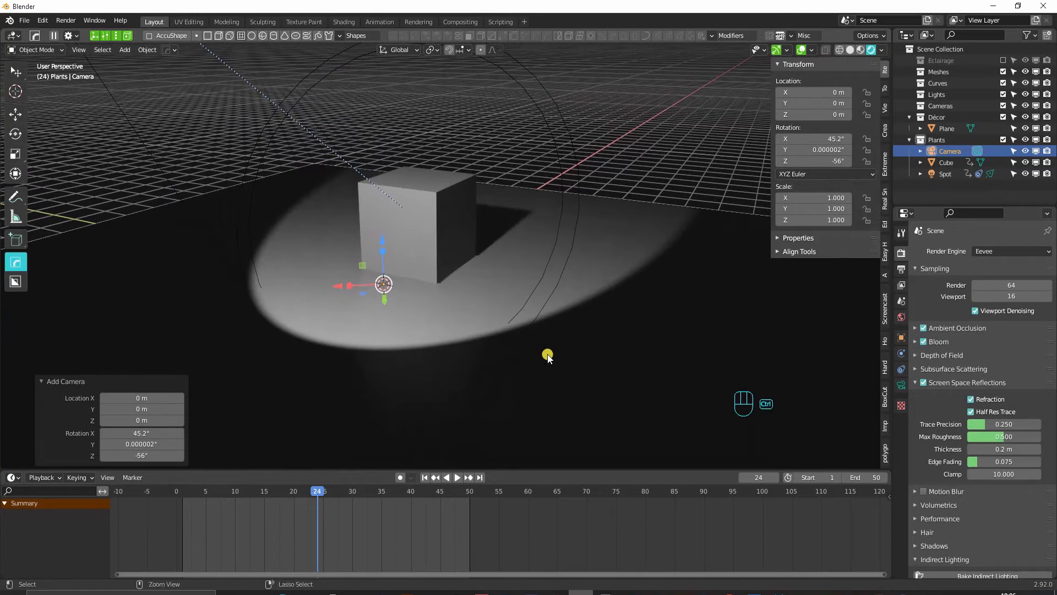
pyautogui.press('ctrl+alt+KP_0')
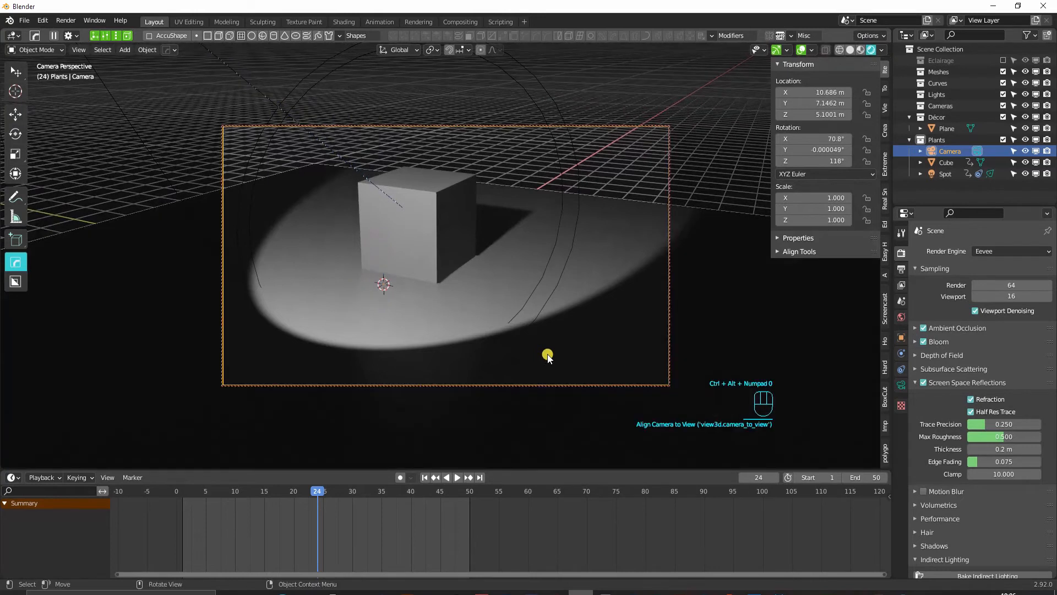
# Set the camera's viewport passepartout to 1.000 and scrub the animation through the camera view.
pyautogui.moveTo(320, 492); pyautogui.dragTo(469, 520)
pyautogui.click(902, 385)
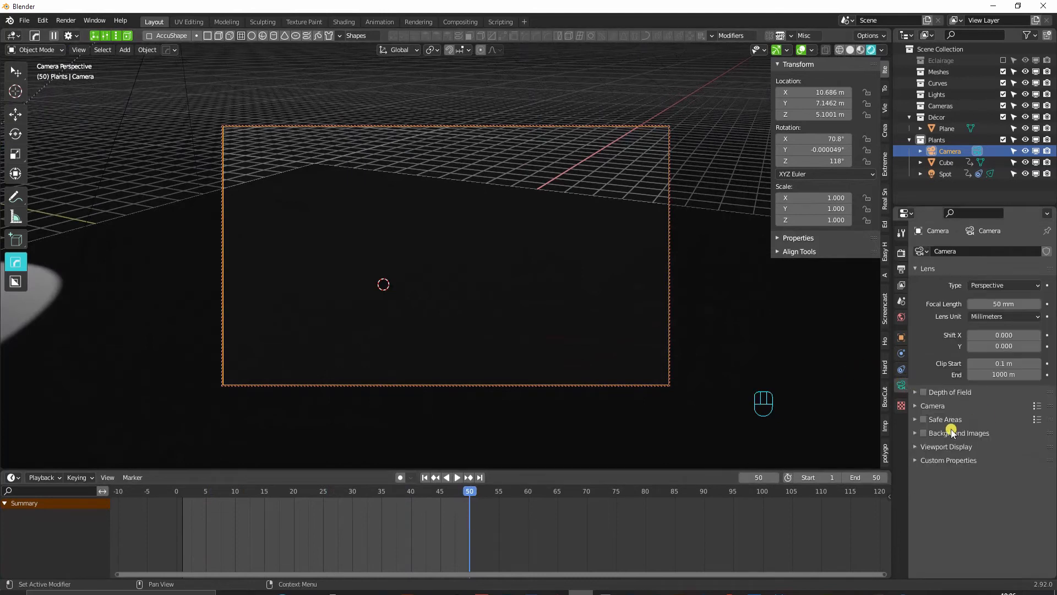
pyautogui.click(916, 447)
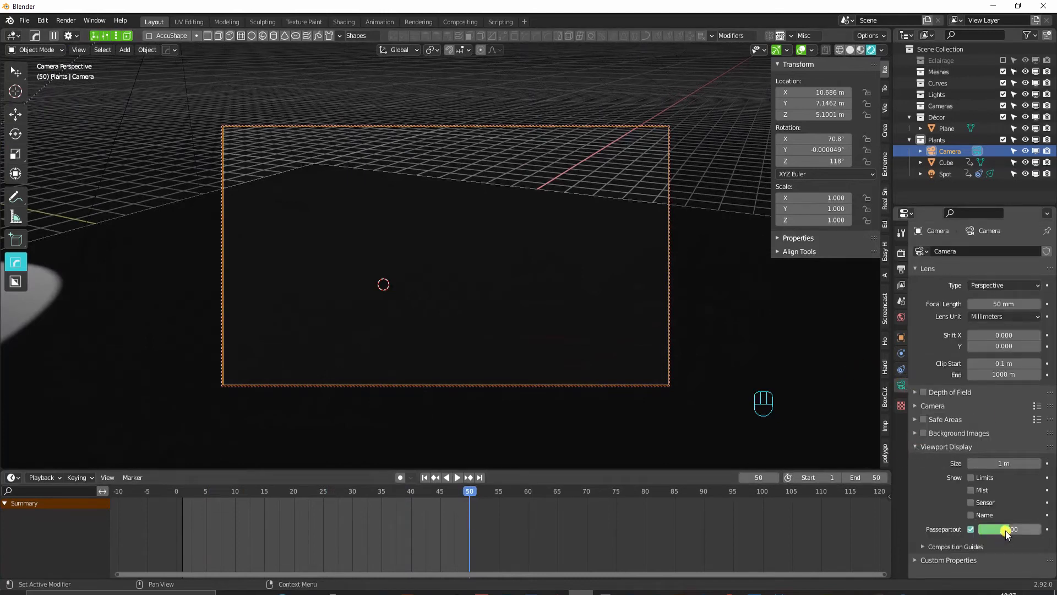
pyautogui.moveTo(1007, 533); pyautogui.dragTo(1041, 531)
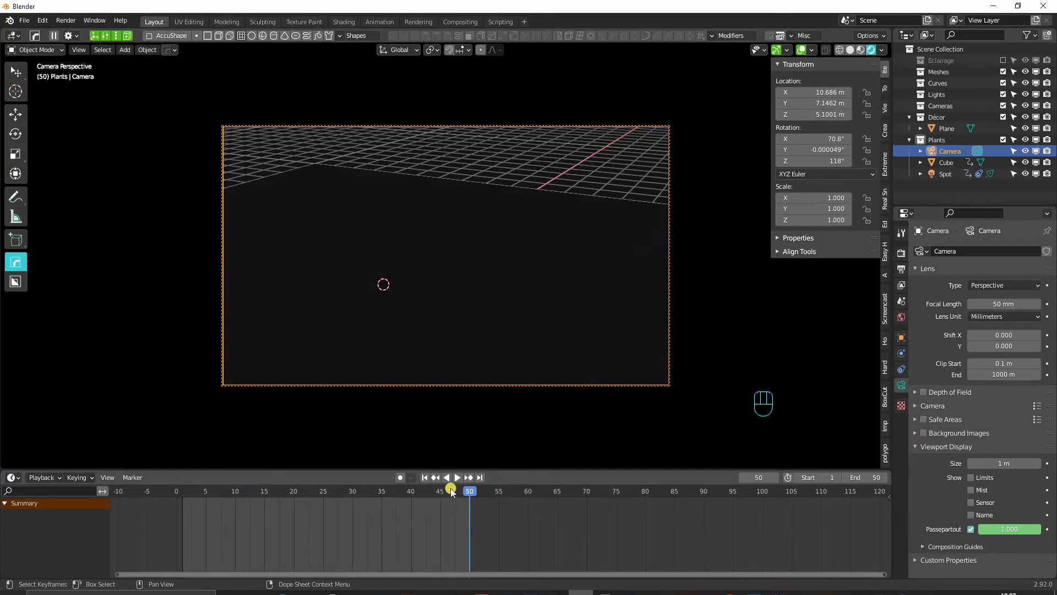
pyautogui.moveTo(404, 501); pyautogui.dragTo(322, 524)
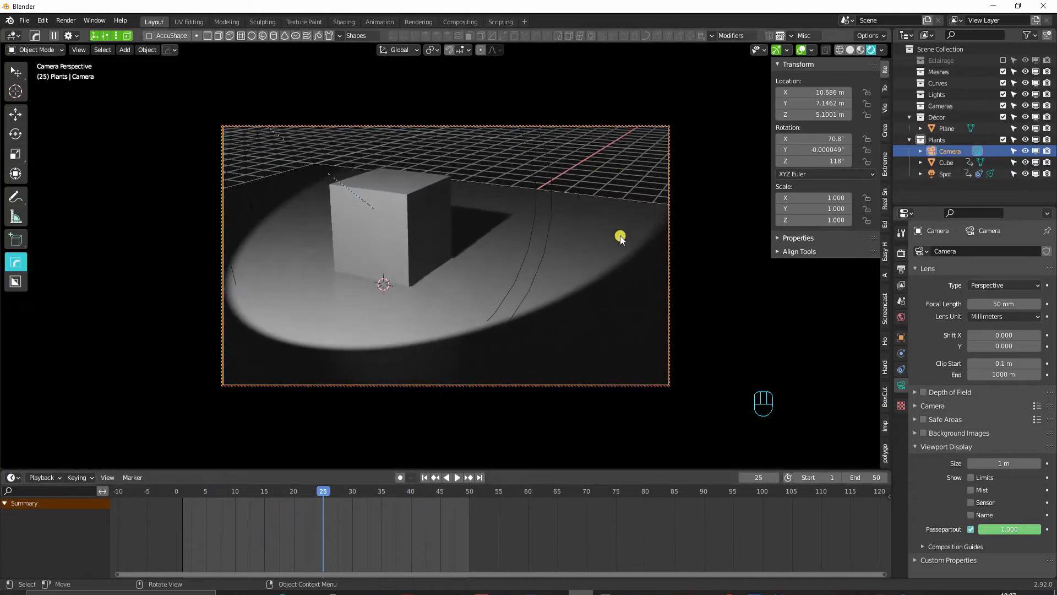
# Give the camera a Track To constraint targeting Cube, and scrub the animation to check its aim.
pyautogui.click(901, 370)
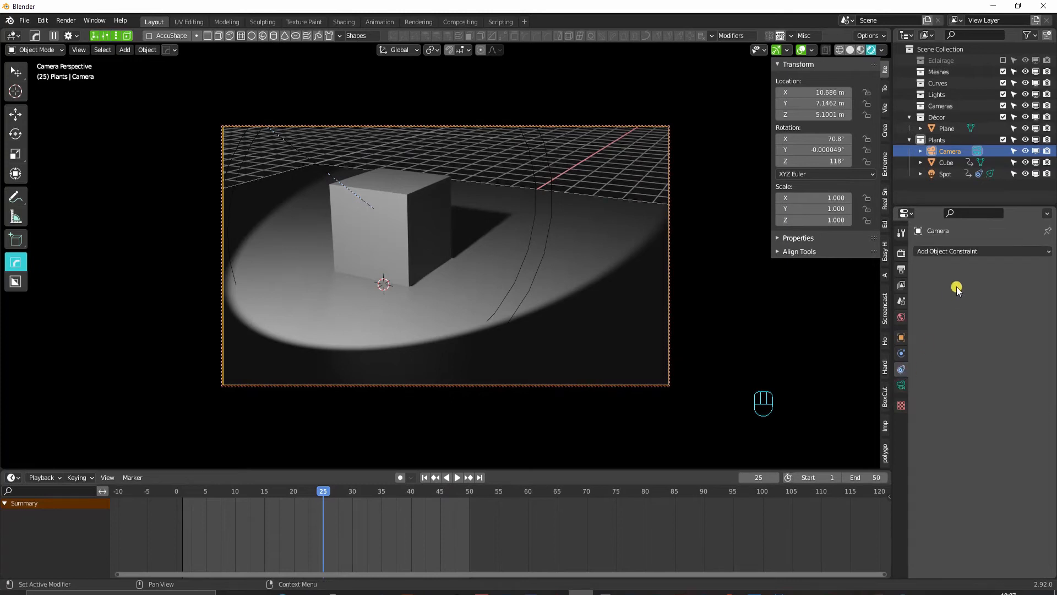
pyautogui.click(982, 251)
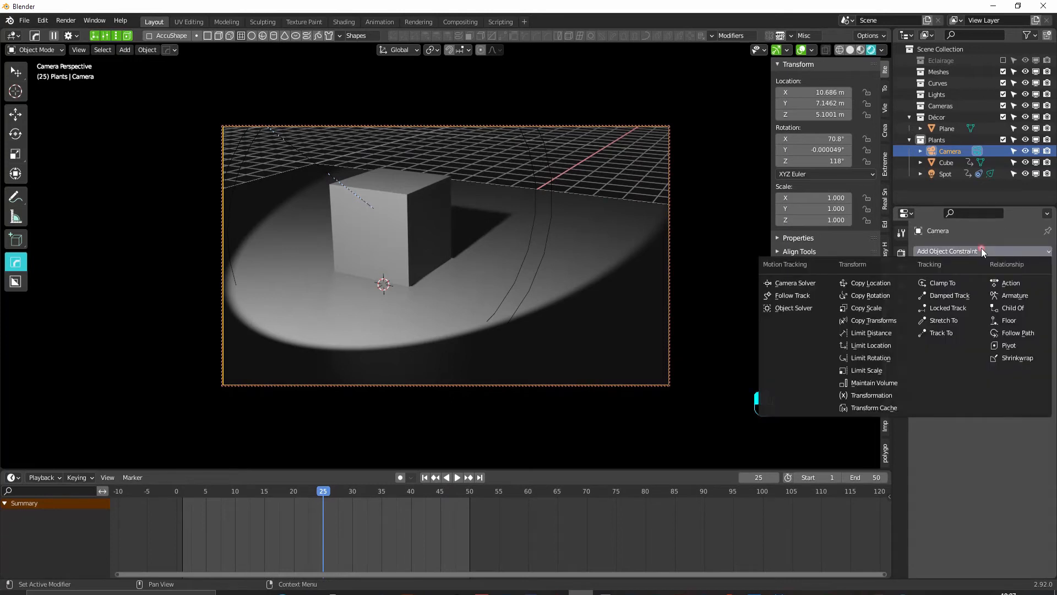
pyautogui.click(950, 331)
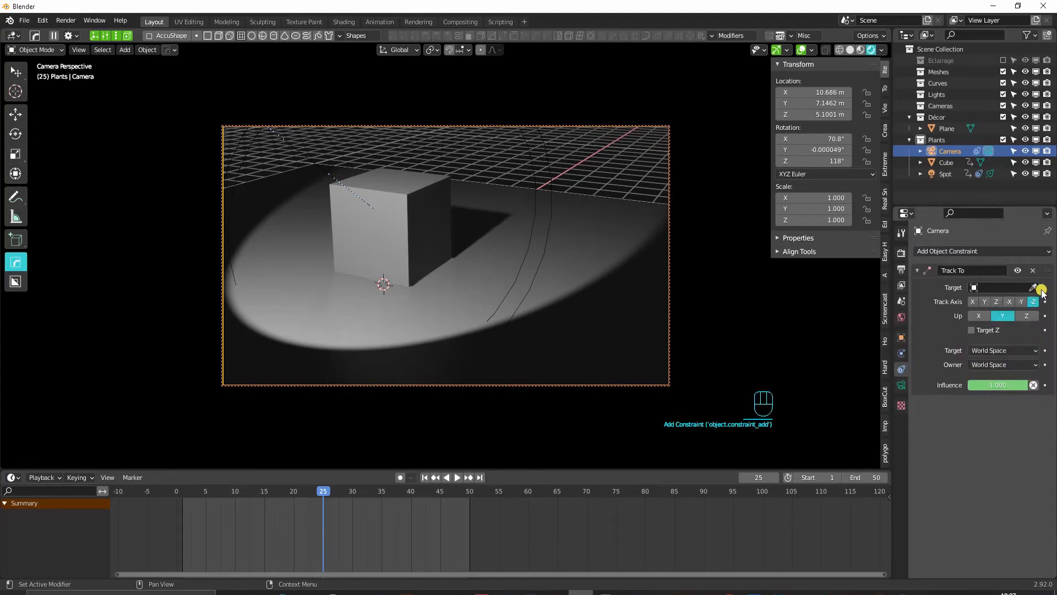
pyautogui.click(412, 198)
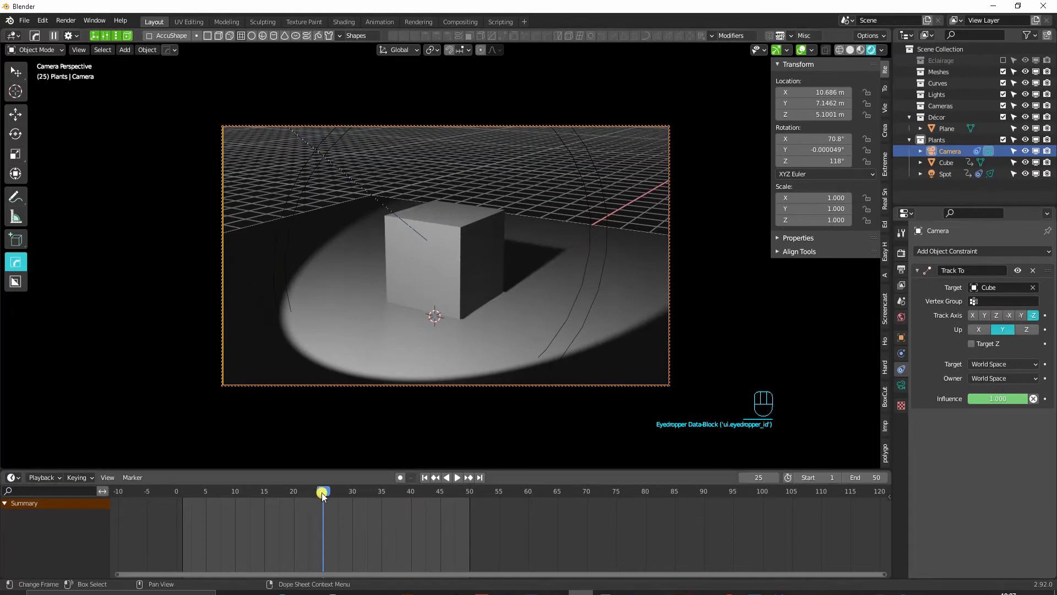
pyautogui.moveTo(323, 494); pyautogui.dragTo(188, 574)
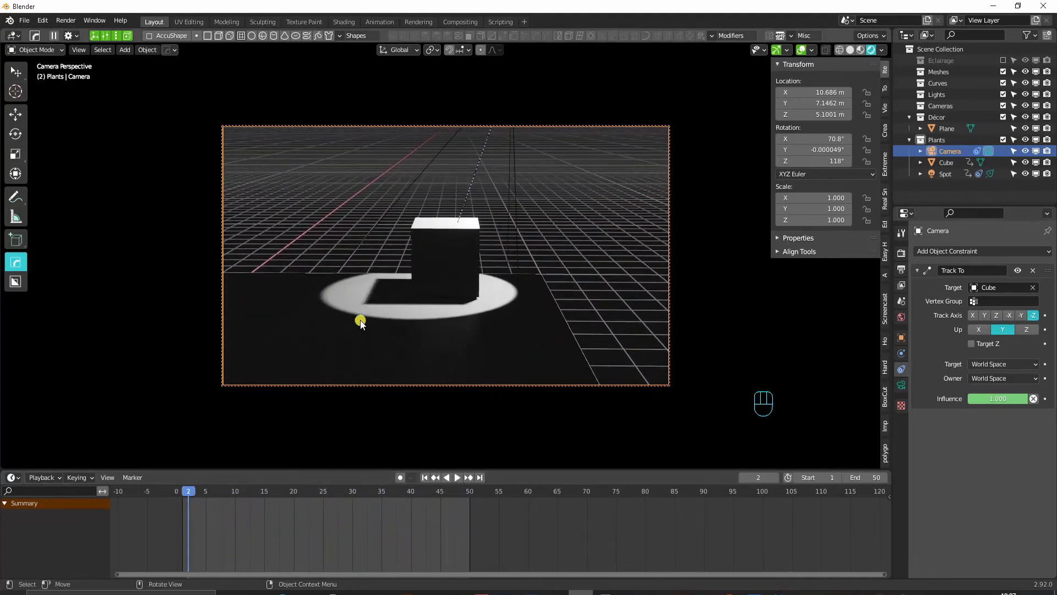
# Examine the camera's tracking from the top view in solid shading while scrubbing the early frames.
pyautogui.press('KP_7')
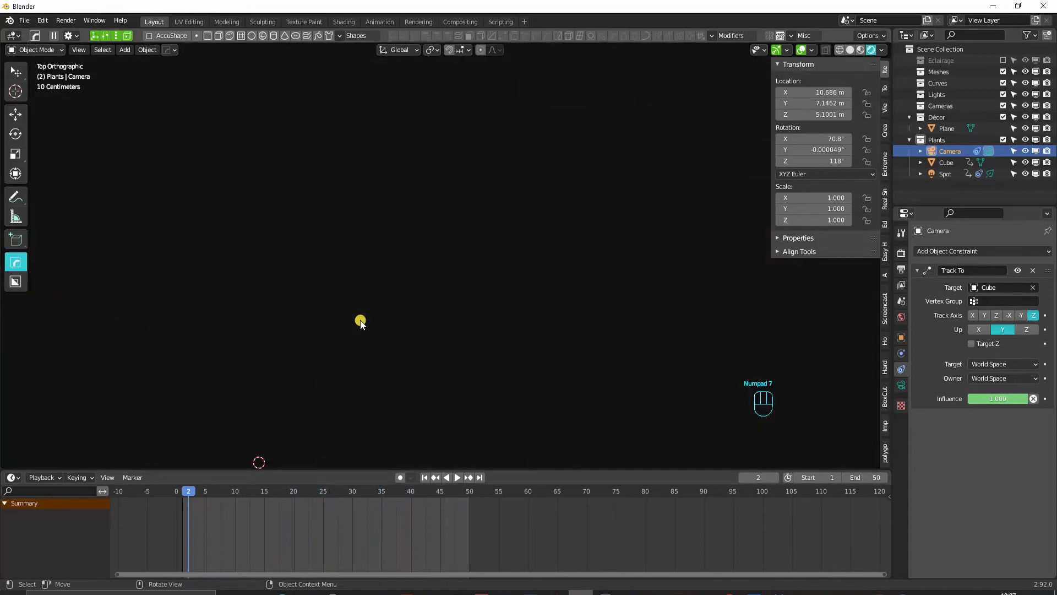
pyautogui.click(850, 50)
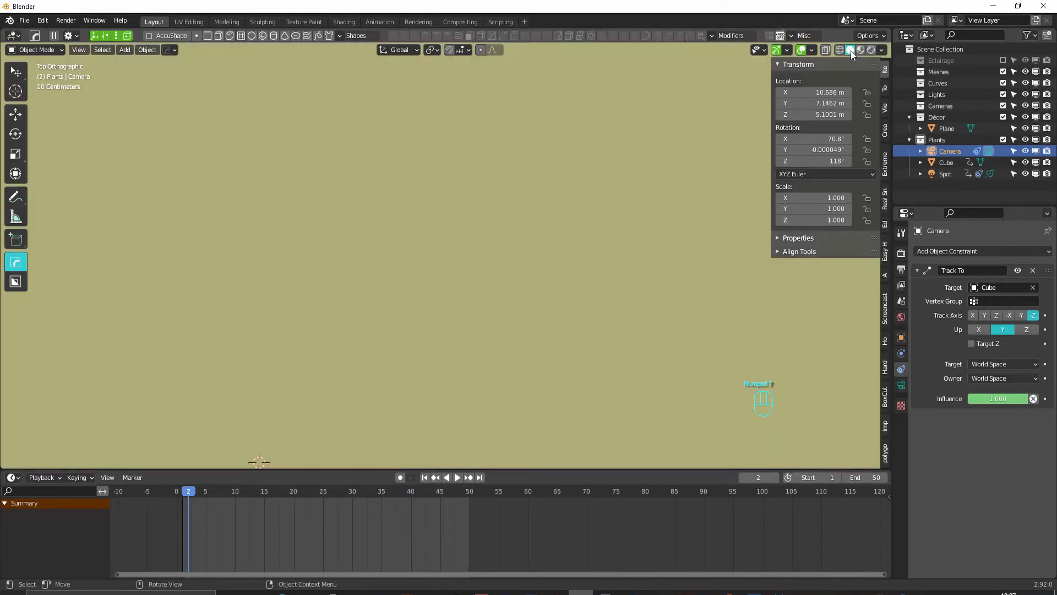
pyautogui.scroll(-5, 454, 293)
pyautogui.keyDown('shift'); pyautogui.moveTo(455, 296); pyautogui.dragTo(494, 244, button='middle'); pyautogui.keyUp('shift')
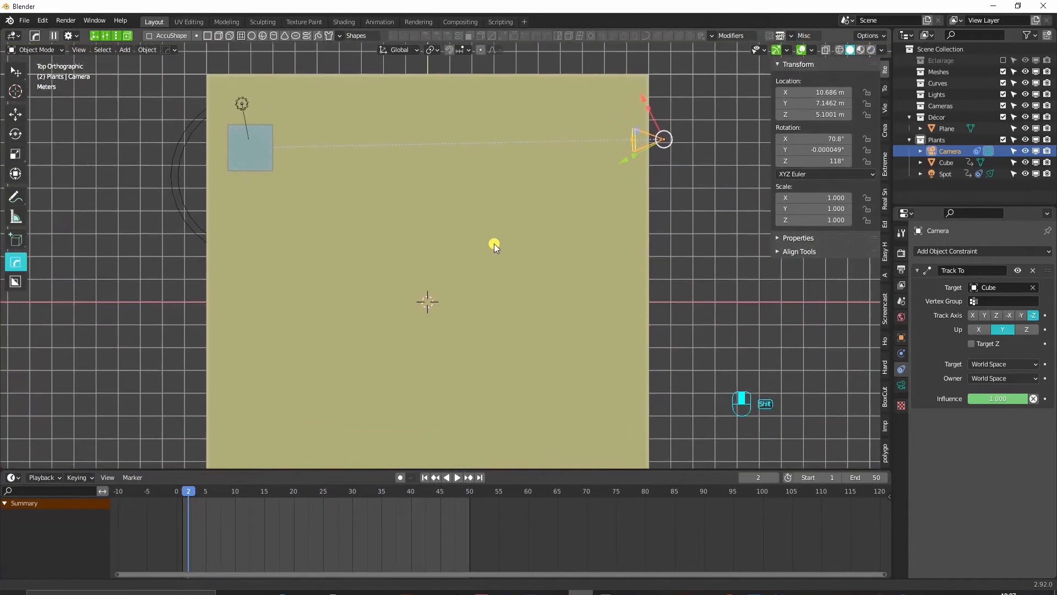
pyautogui.scroll(-1, 468, 265)
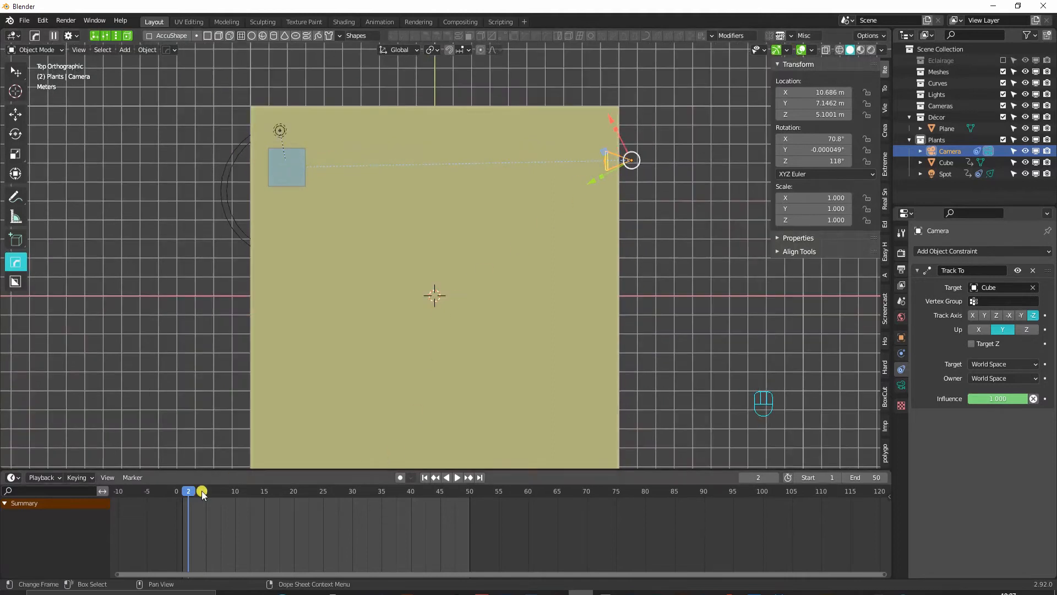
pyautogui.moveTo(195, 496)
pyautogui.mouseDown()
pyautogui.moveTo(485, 504)
pyautogui.moveTo(211, 502)
pyautogui.mouseUp()
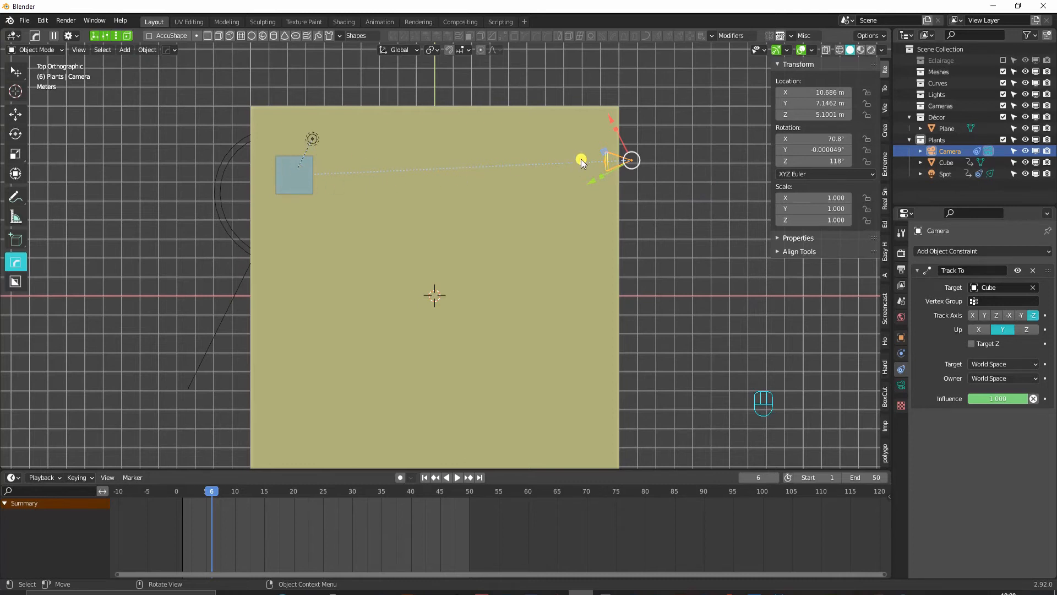
# Parent the camera to the cube with the Object type, and scrub the animation from the top and camera views.
pyautogui.keyDown('shift'); pyautogui.click(297, 180); pyautogui.keyUp('shift')
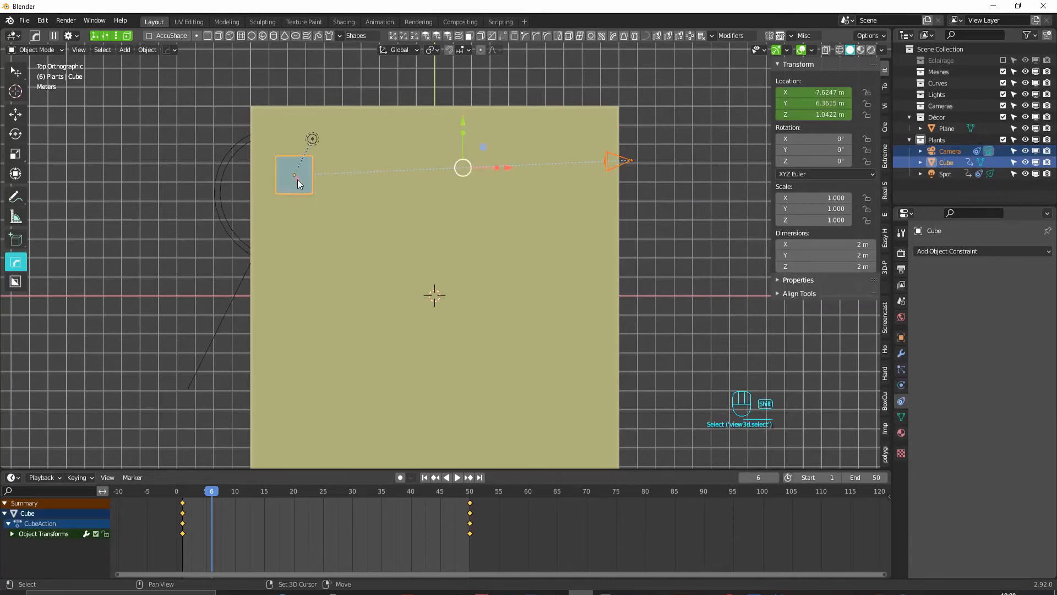
pyautogui.hotkey('ctrl', 'p')
pyautogui.click(501, 248)
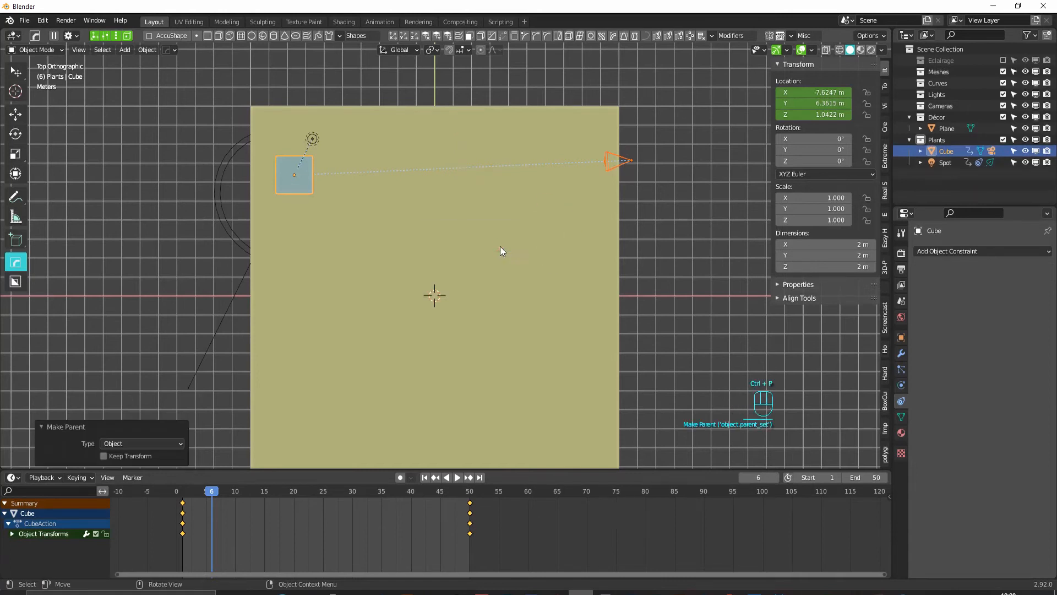
pyautogui.moveTo(215, 492); pyautogui.dragTo(314, 574)
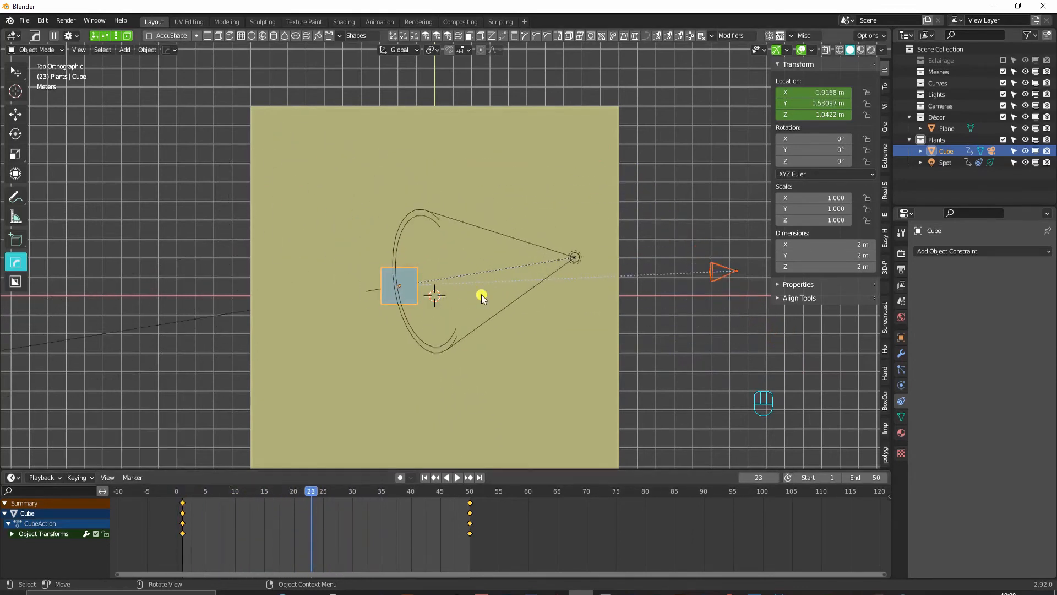
pyautogui.press('KP_0')
pyautogui.moveTo(306, 526); pyautogui.dragTo(347, 567)
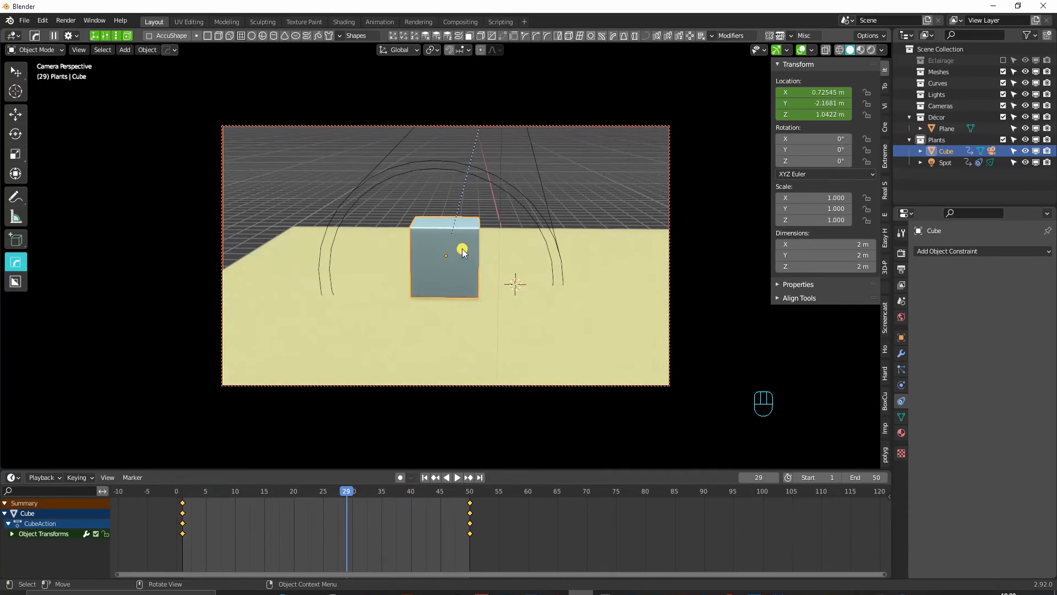
# Try moving the cube freely at frame 29 to test the parented camera, and cancel the move.
pyautogui.click(462, 249)
pyautogui.click(462, 249)
pyautogui.press('g')
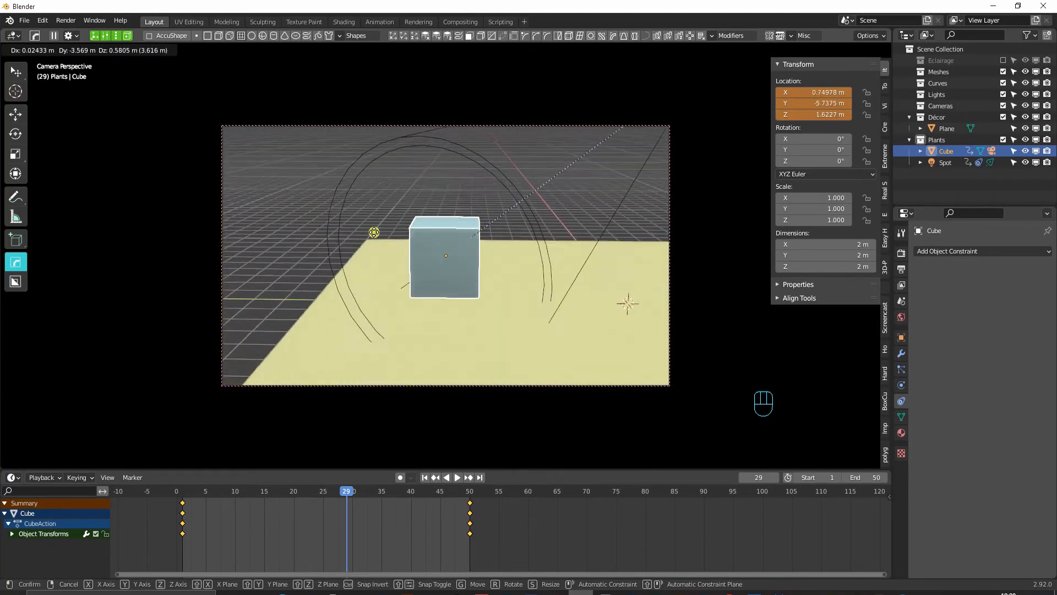
pyautogui.rightClick(564, 230)
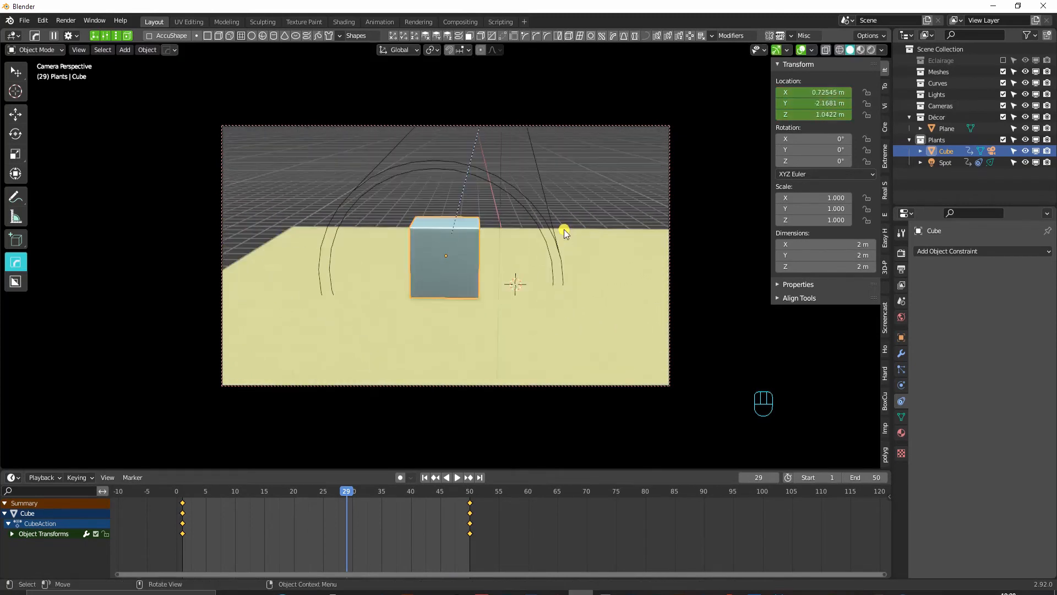
# Scrub the animation past its end in the camera view and switch the viewport to rendered shading.
pyautogui.moveTo(346, 489)
pyautogui.mouseDown()
pyautogui.moveTo(463, 499)
pyautogui.moveTo(248, 501)
pyautogui.moveTo(481, 491)
pyautogui.mouseUp()
pyautogui.click(872, 49)
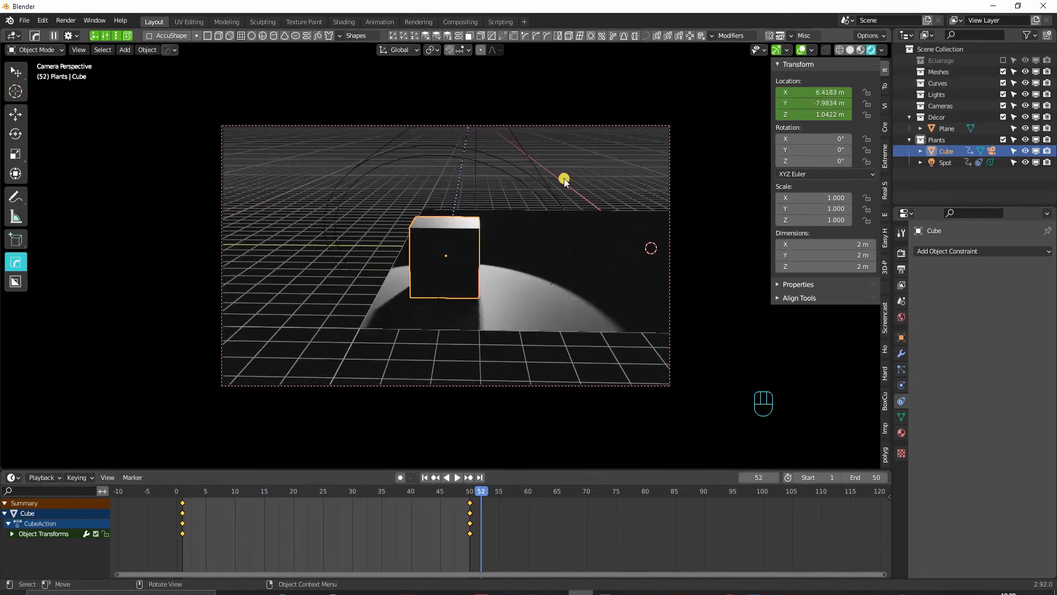
# Select the camera, go to frame 50, and access the camera's Focal Length setting.
pyautogui.click(482, 127)
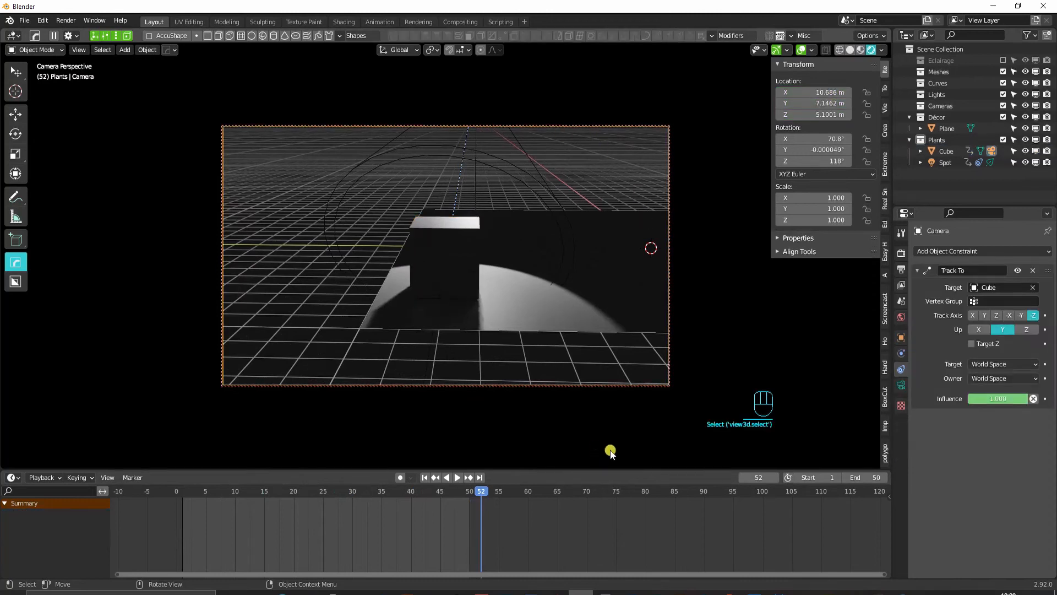
pyautogui.moveTo(484, 492); pyautogui.dragTo(469, 498)
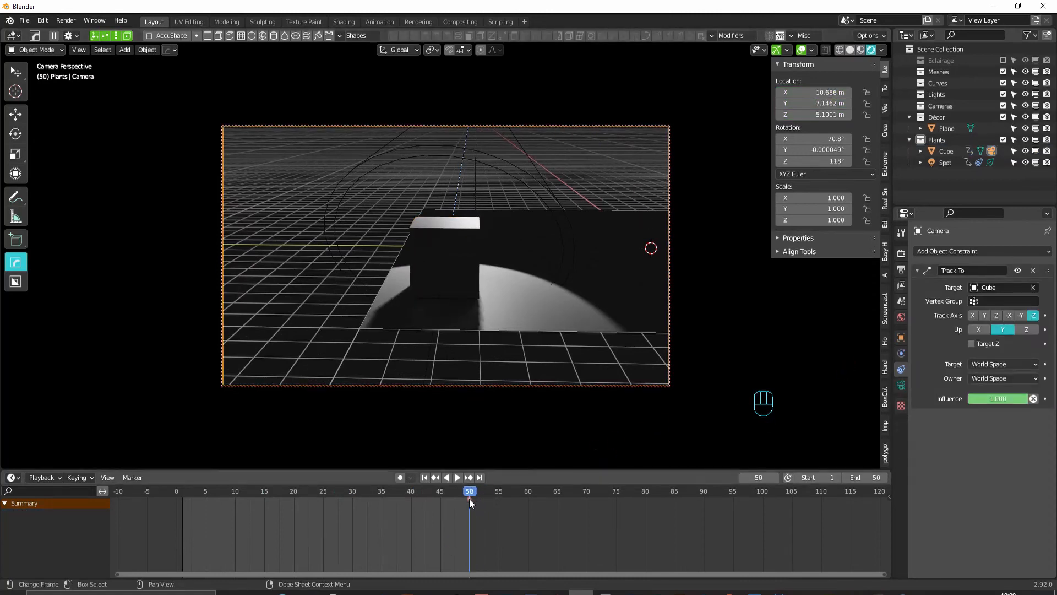
pyautogui.click(997, 268)
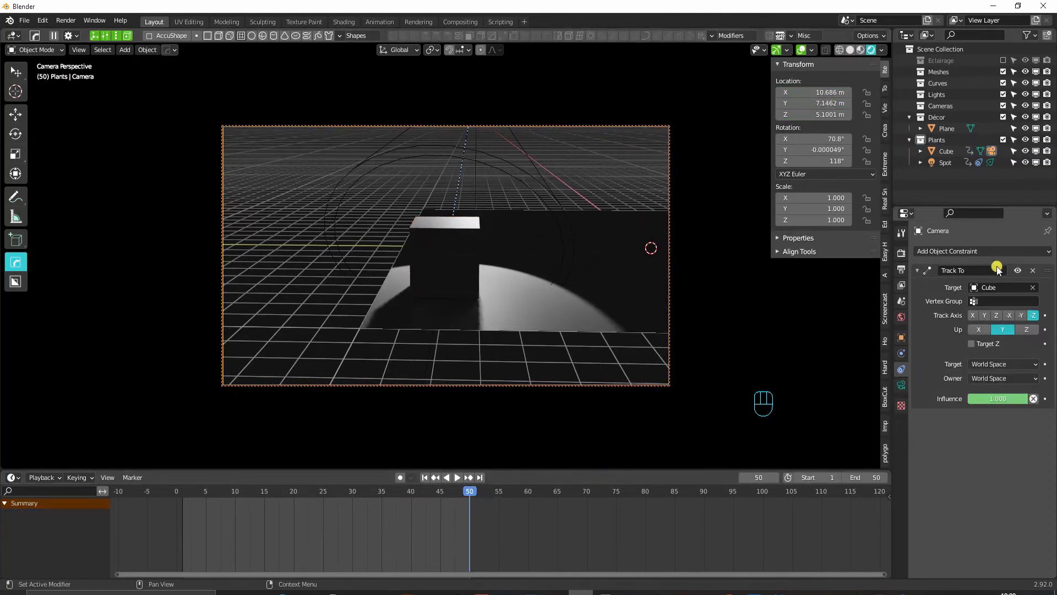
pyautogui.click(899, 391)
pyautogui.click(991, 303)
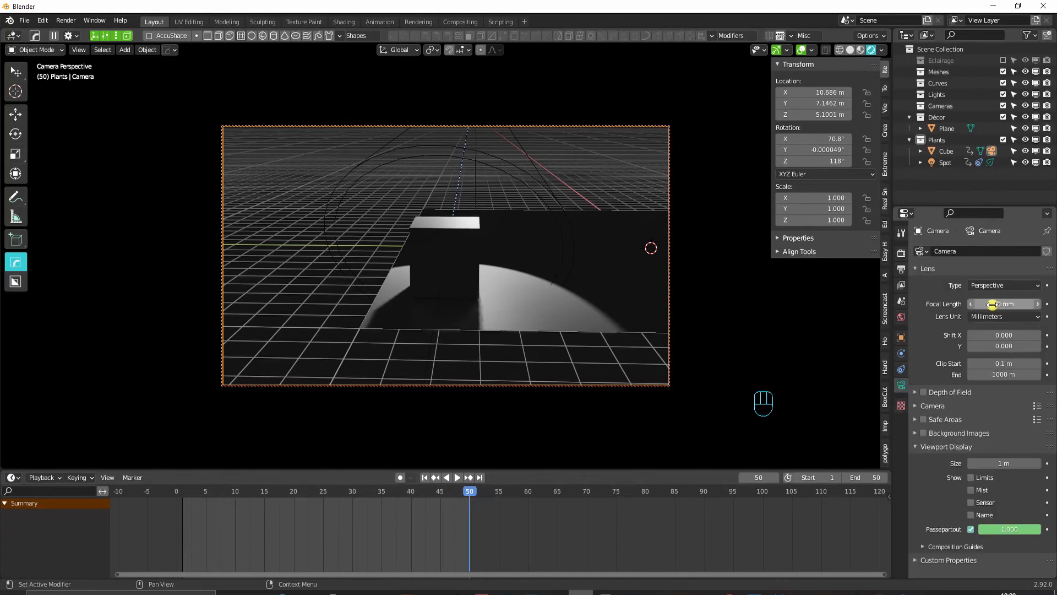